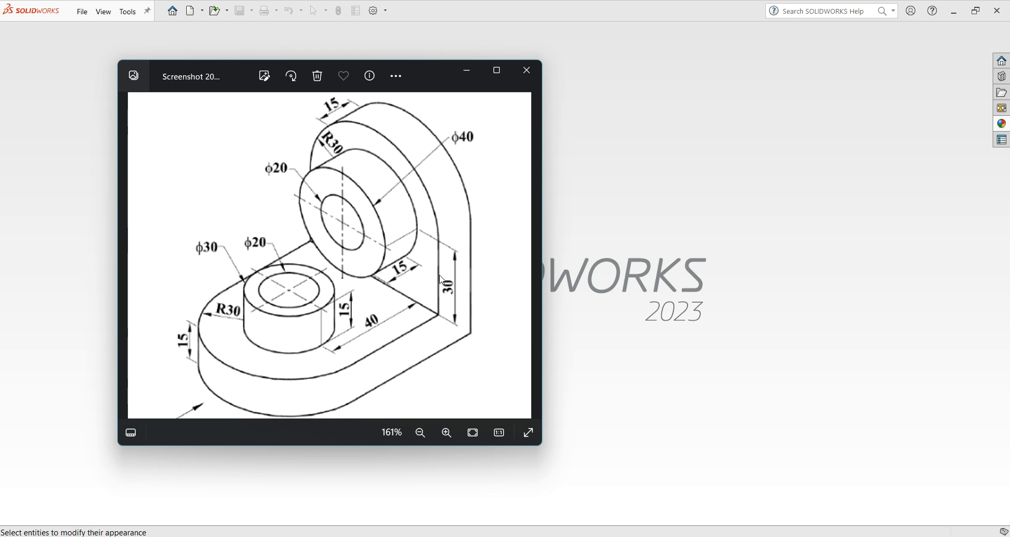
Create a new part document and apply the Plain White scene as its background.
{"action": "left_click", "coordinate": [581, 153]}
{"action": "left_click", "coordinate": [80, 12]}
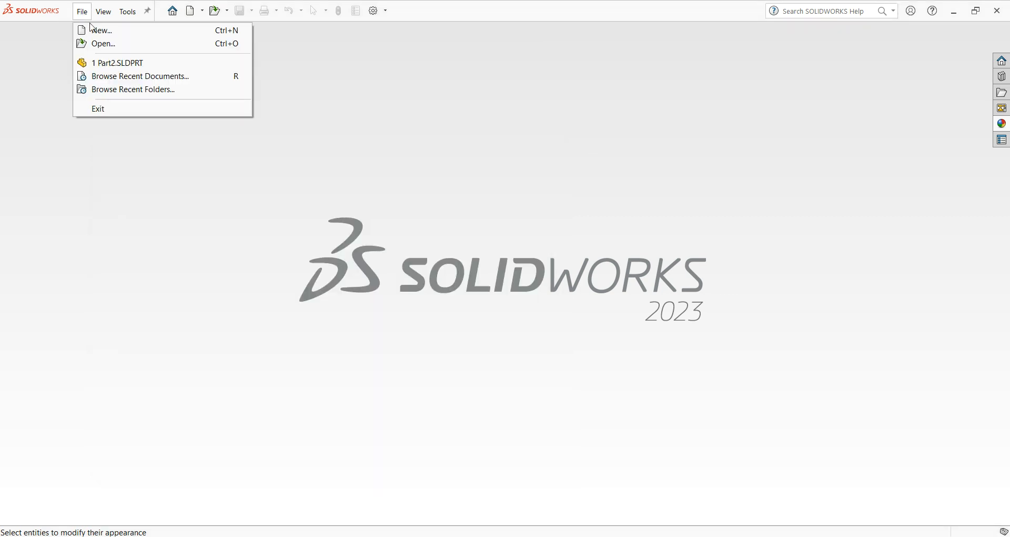
{"action": "left_click", "coordinate": [95, 30]}
{"action": "left_click", "coordinate": [444, 420]}
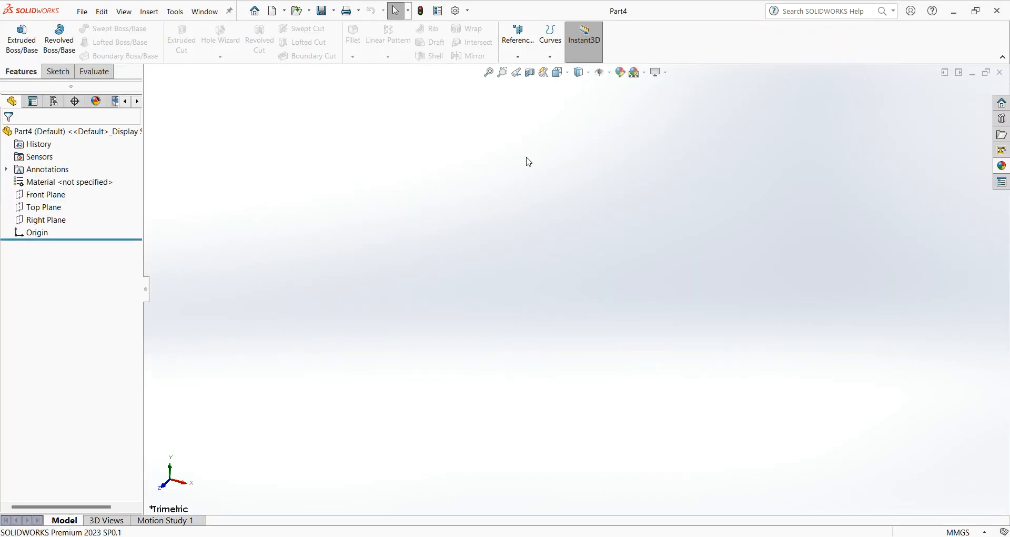
{"action": "left_click", "coordinate": [638, 72]}
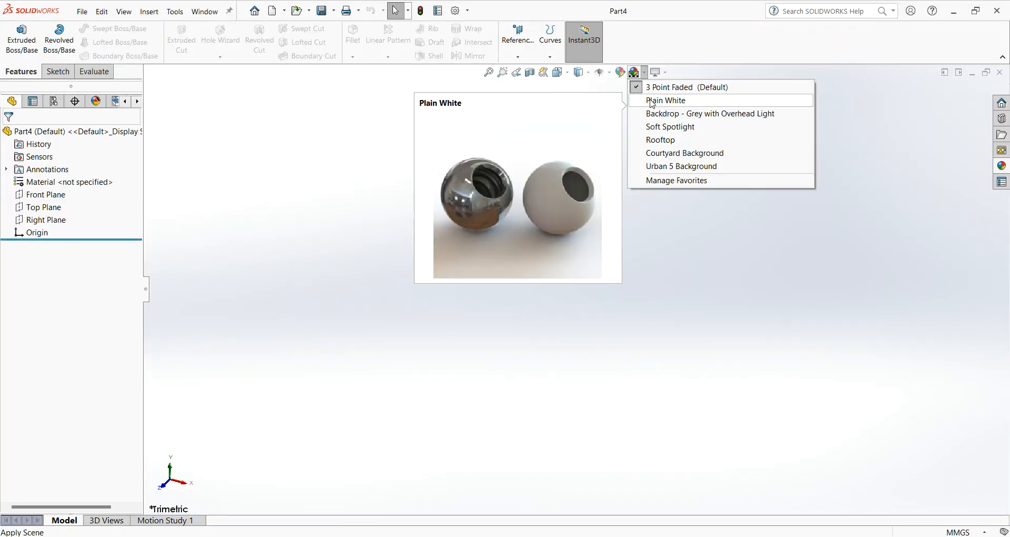
{"action": "left_click", "coordinate": [652, 101]}
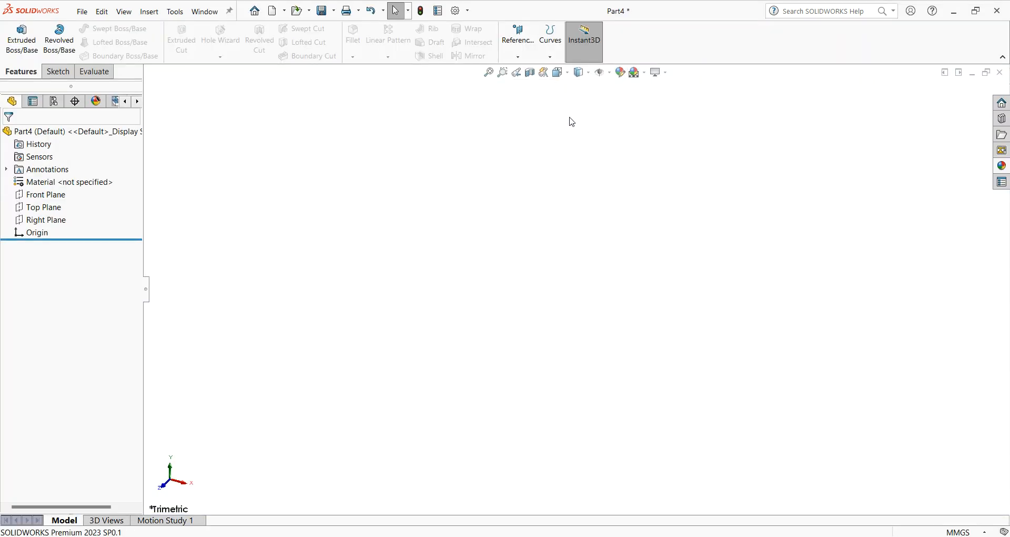
Start a sketch on the Right Plane and draw a 60 mm horizontal line from the origin.
{"action": "left_click", "coordinate": [37, 220]}
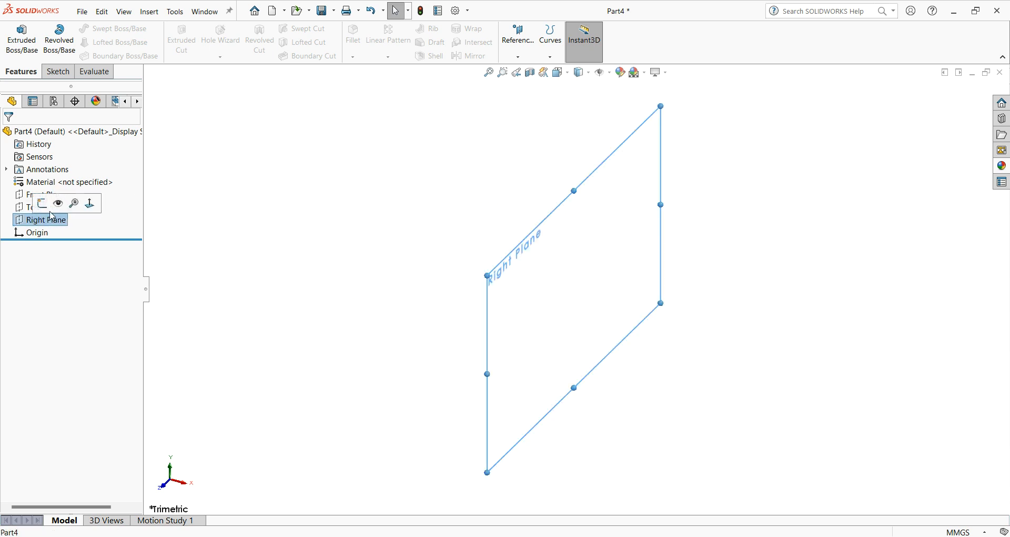
{"action": "left_click", "coordinate": [90, 204]}
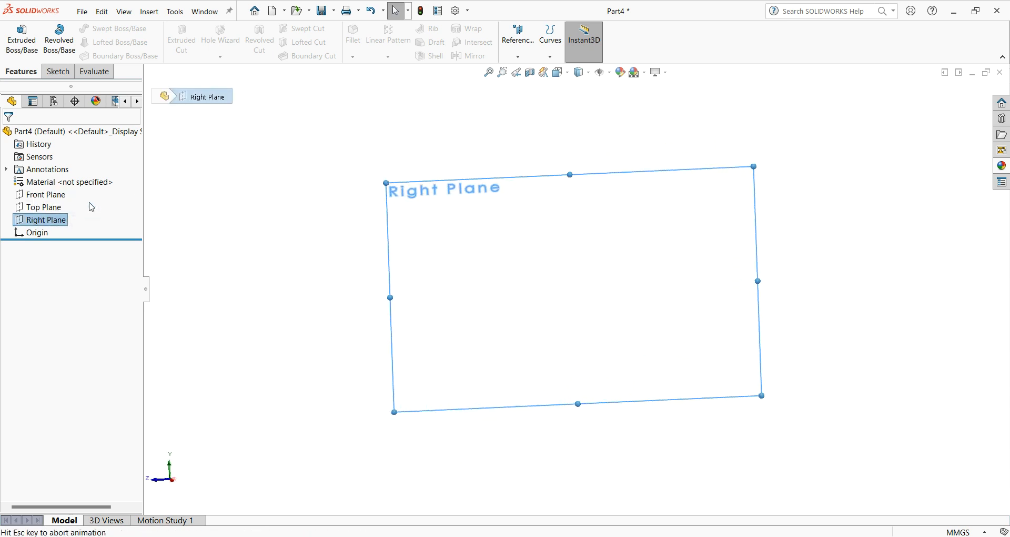
{"action": "left_click", "coordinate": [56, 71]}
{"action": "left_click", "coordinate": [97, 29]}
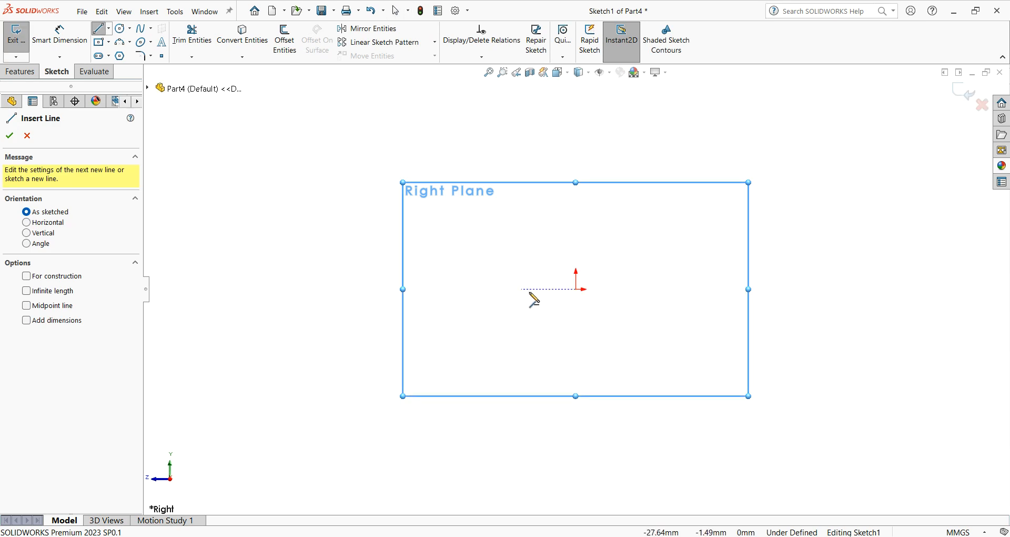
{"action": "left_click", "coordinate": [576, 289]}
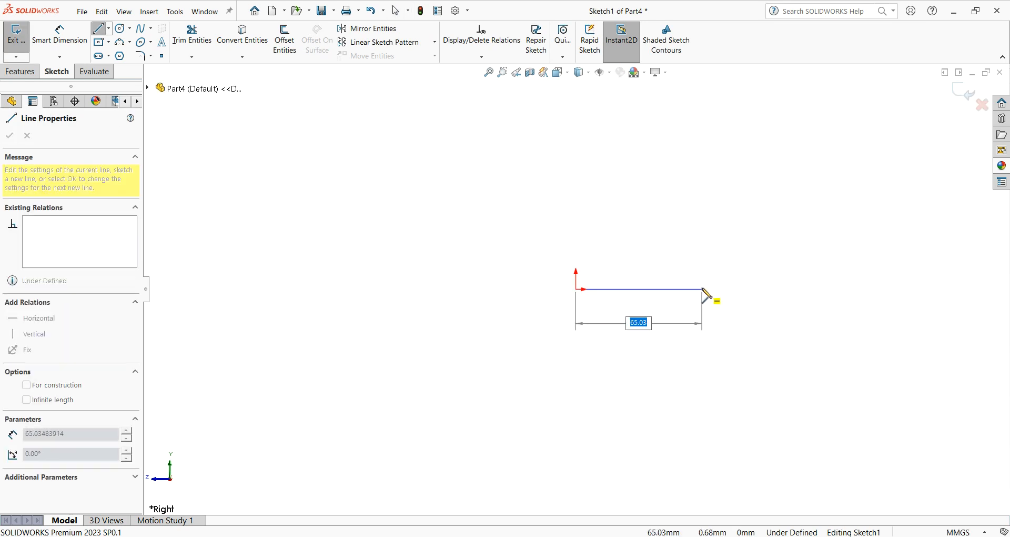
{"action": "type", "text": "60"}
{"action": "key", "text": "Return"}
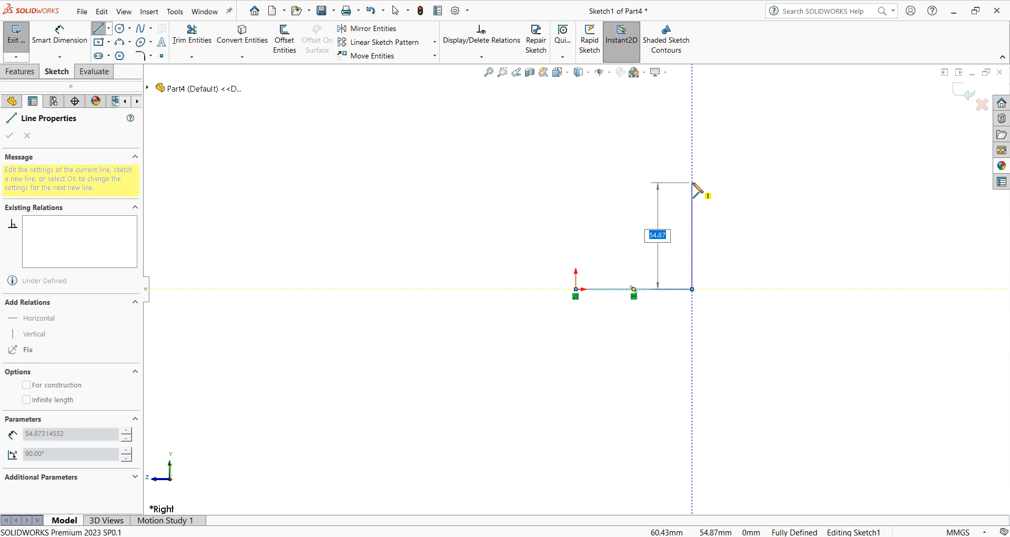
Draw a 45 mm vertical line upward from the free end of the 60 mm base line.
{"action": "type", "text": "45"}
{"action": "key", "text": "Return"}
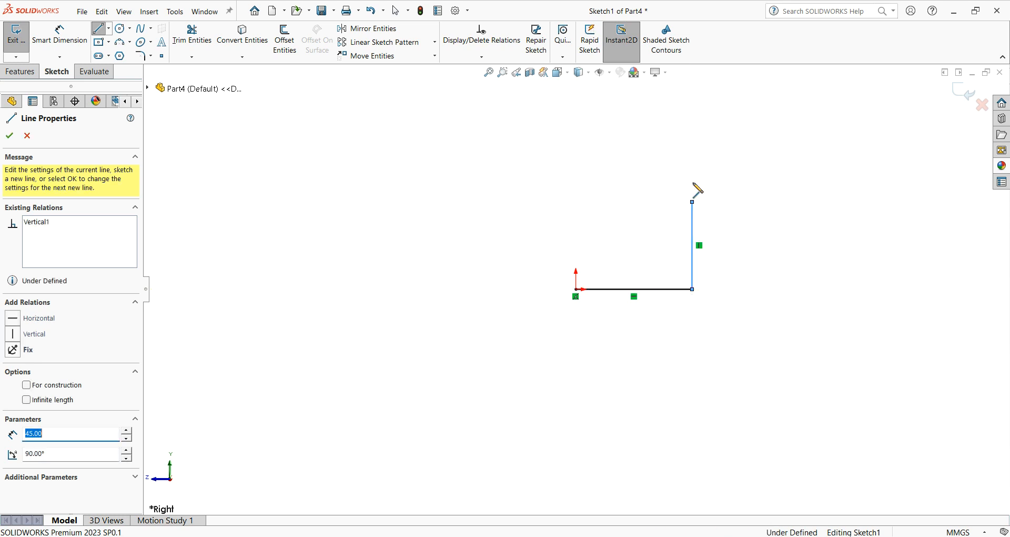
{"action": "right_click", "coordinate": [696, 231]}
{"action": "left_click", "coordinate": [709, 235]}
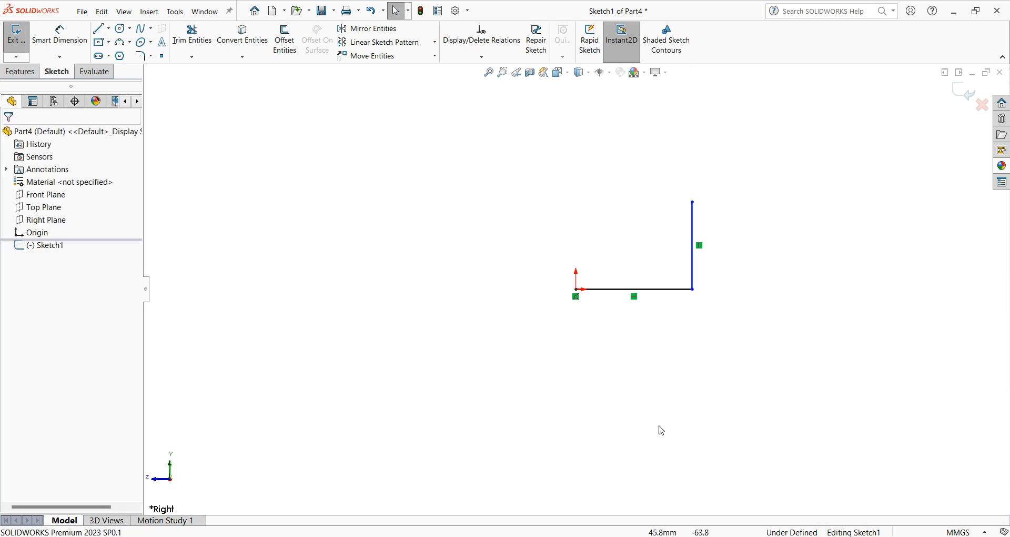
Check the reference drawing, then draw a 45 mm vertical line upward from the origin.
{"action": "key", "text": "alt+Tab"}
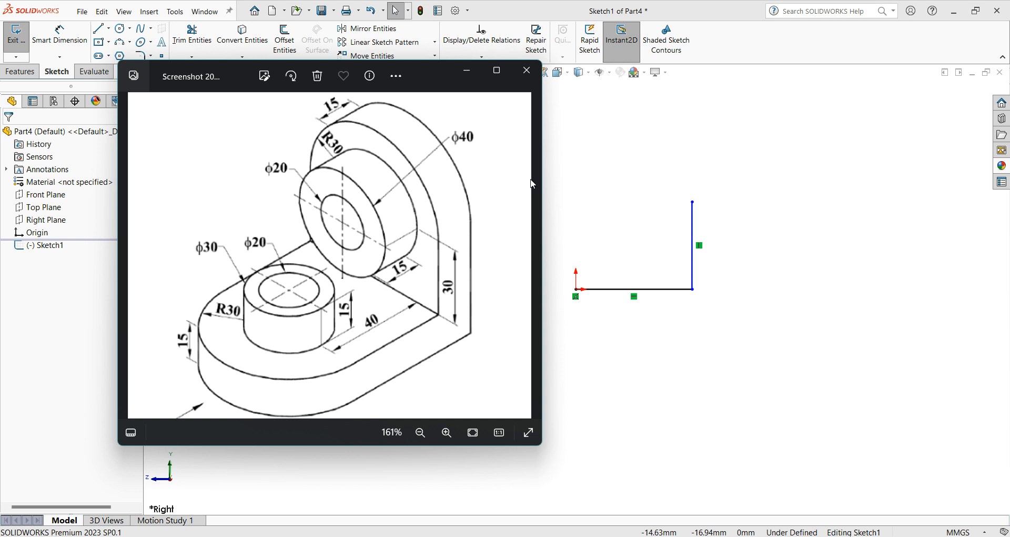
{"action": "left_click", "coordinate": [467, 73]}
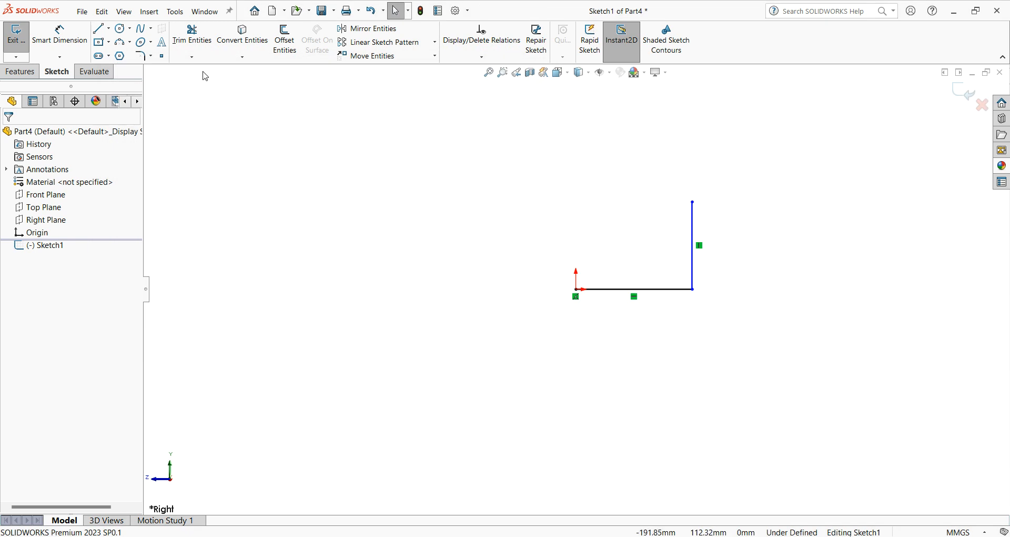
{"action": "left_click", "coordinate": [101, 29]}
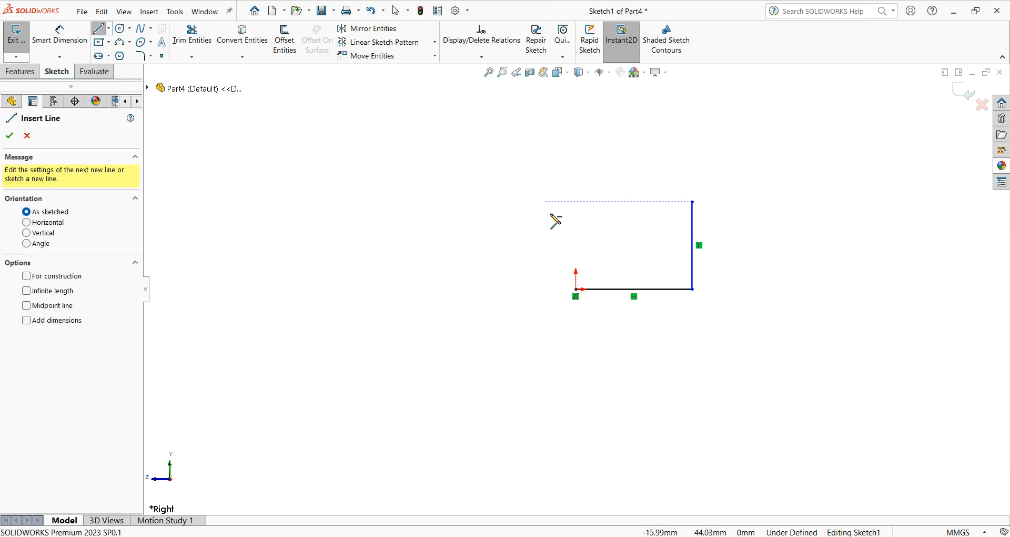
{"action": "left_click", "coordinate": [576, 289]}
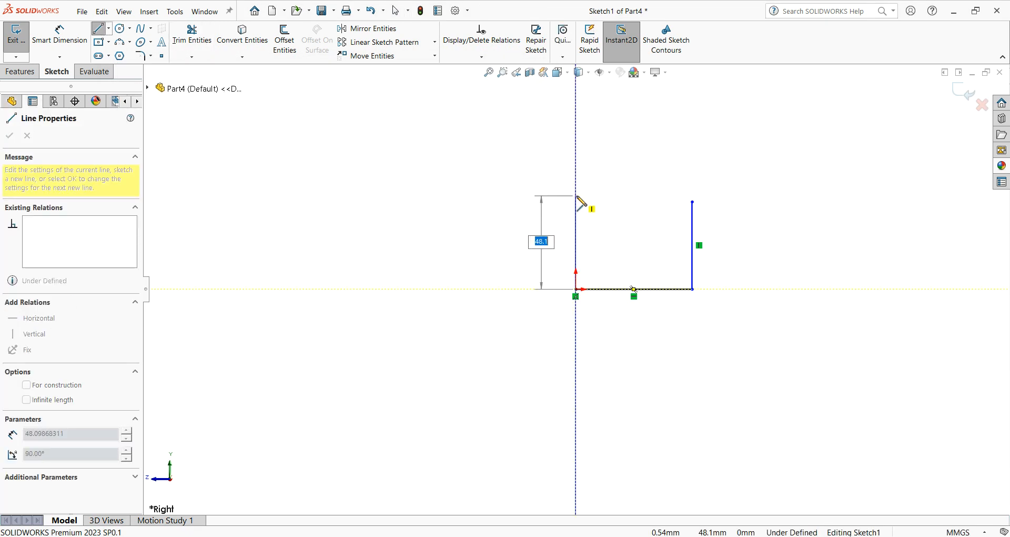
{"action": "type", "text": "45"}
{"action": "key", "text": "Return"}
{"action": "right_click", "coordinate": [580, 201]}
{"action": "left_click", "coordinate": [595, 198]}
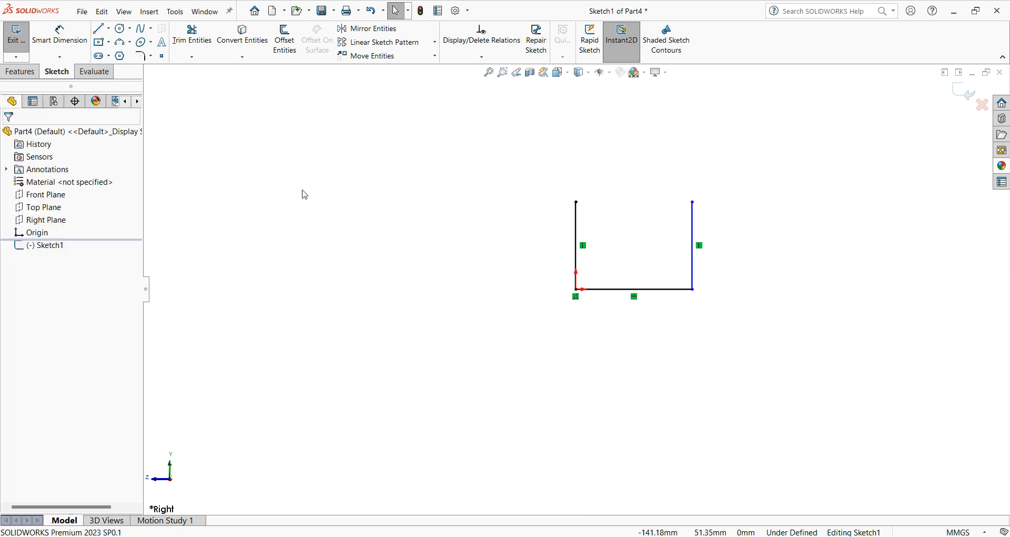
Close the profile with a 30 mm radius three-point arc joining the upper ends of the two vertical lines.
{"action": "left_click", "coordinate": [130, 42]}
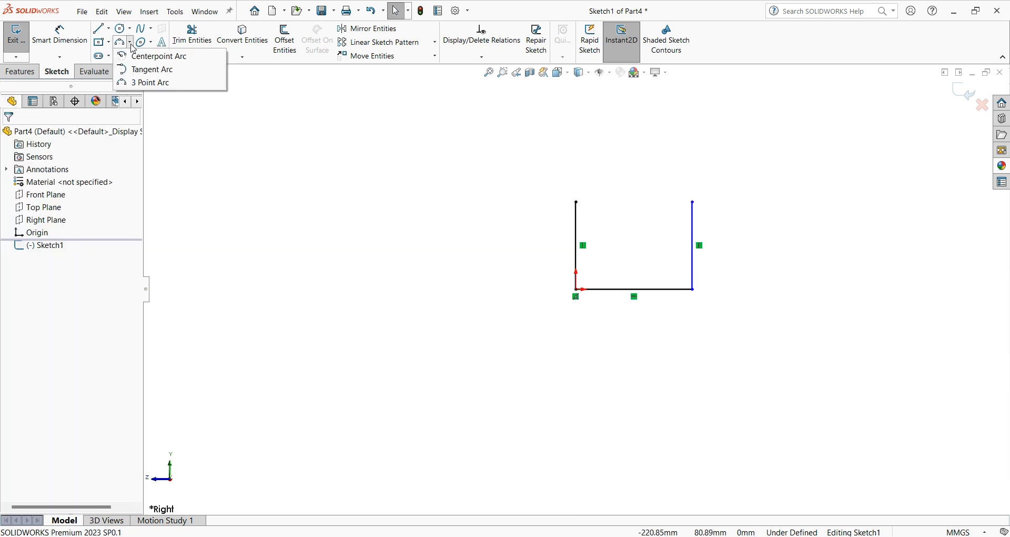
{"action": "left_click", "coordinate": [153, 82]}
{"action": "left_click", "coordinate": [576, 202]}
{"action": "left_click", "coordinate": [693, 202]}
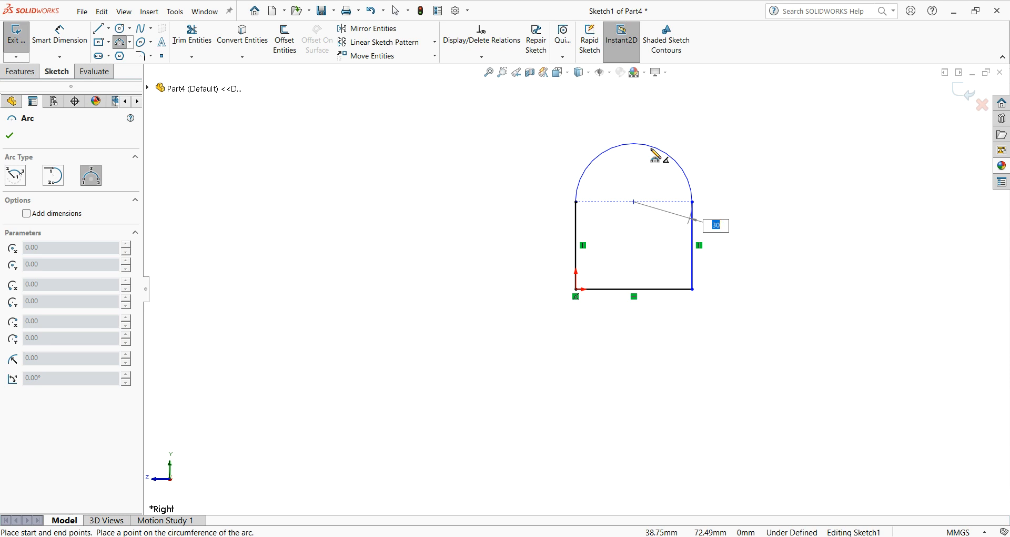
{"action": "left_click", "coordinate": [652, 149]}
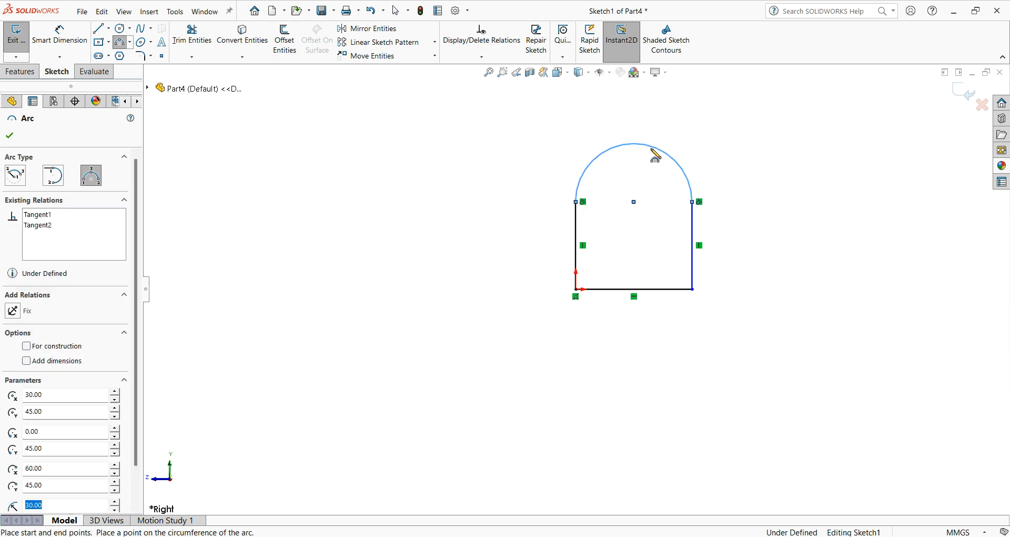
{"action": "left_click", "coordinate": [8, 136]}
Extrude the round-topped profile as a blind boss to a depth of 15 mm.
{"action": "left_click", "coordinate": [16, 71]}
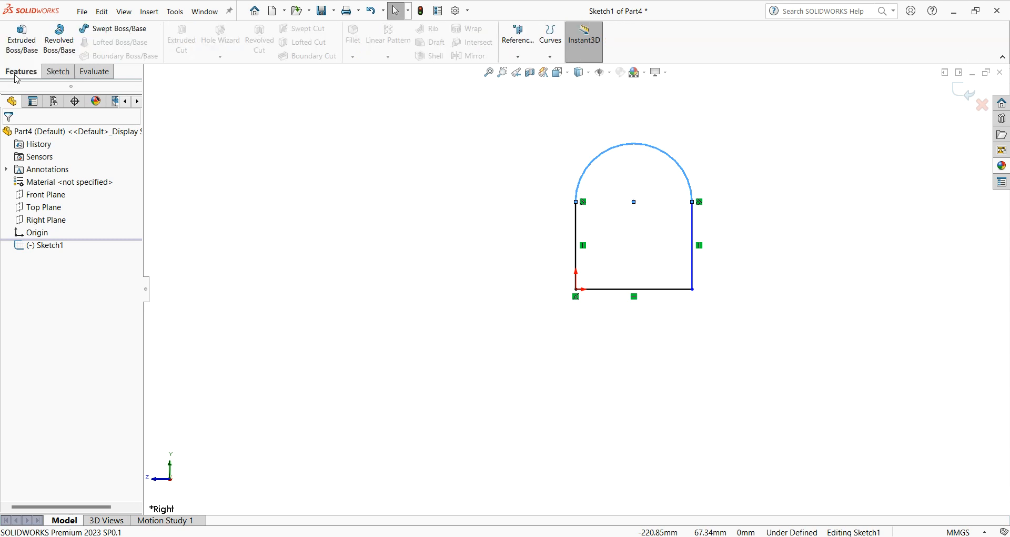
{"action": "left_click", "coordinate": [13, 47]}
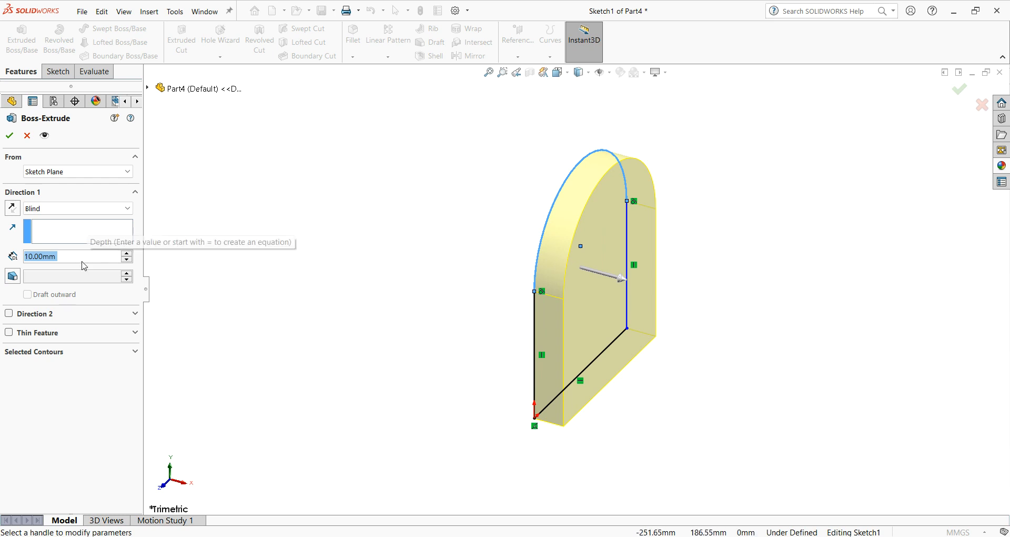
{"action": "type", "text": "15"}
{"action": "key", "text": "Return"}
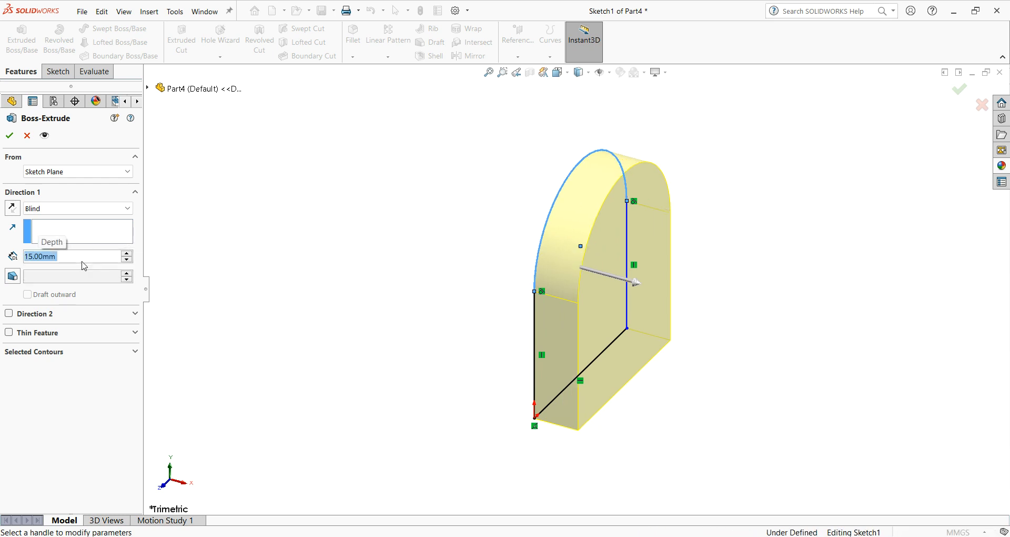
{"action": "left_click", "coordinate": [9, 135]}
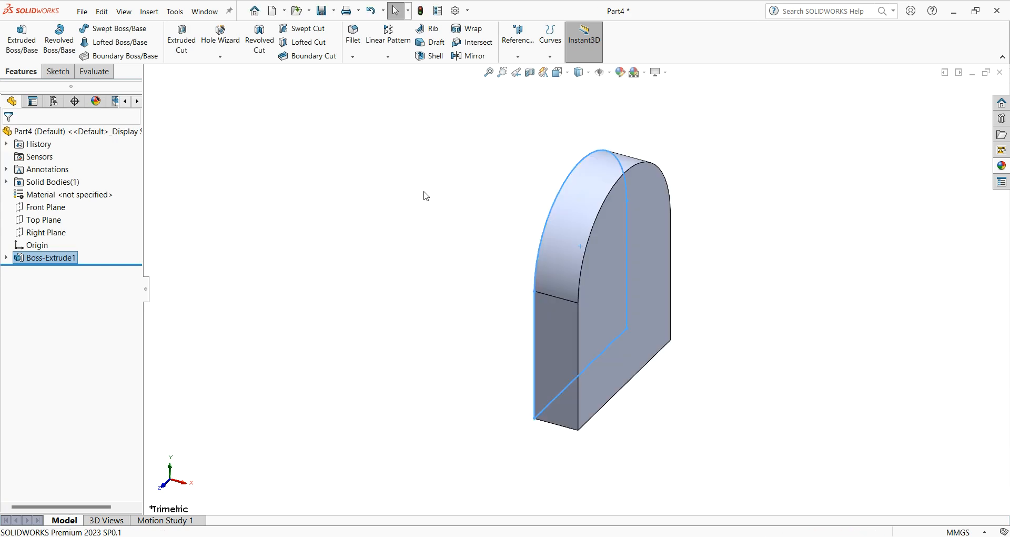
Start a sketch on the Top Plane and draw a 40 mm horizontal line outward from the upright plate's back corner, away from the plate.
{"action": "middle_click_drag", "start_coordinate": [478, 302], "coordinate": [498, 323]}
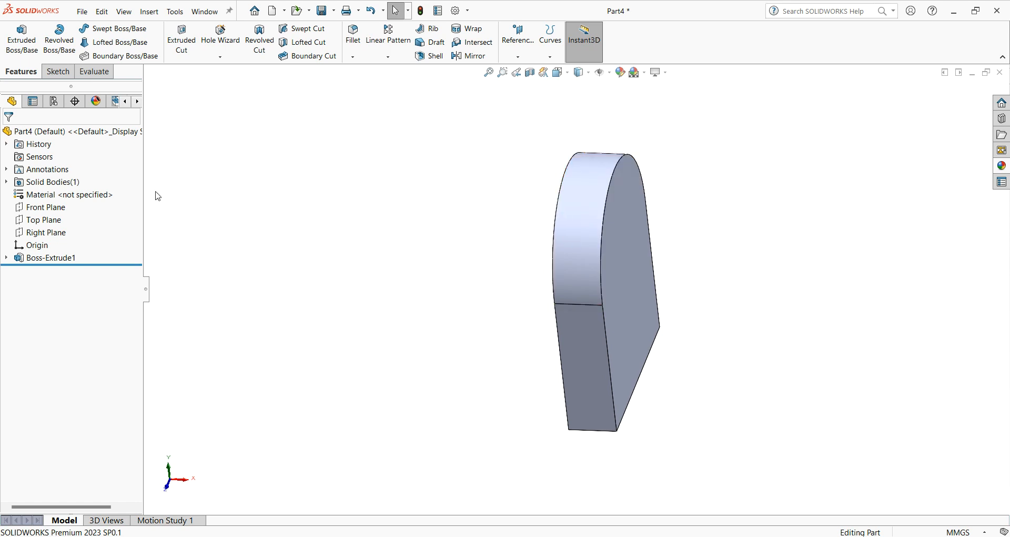
{"action": "left_click", "coordinate": [29, 219]}
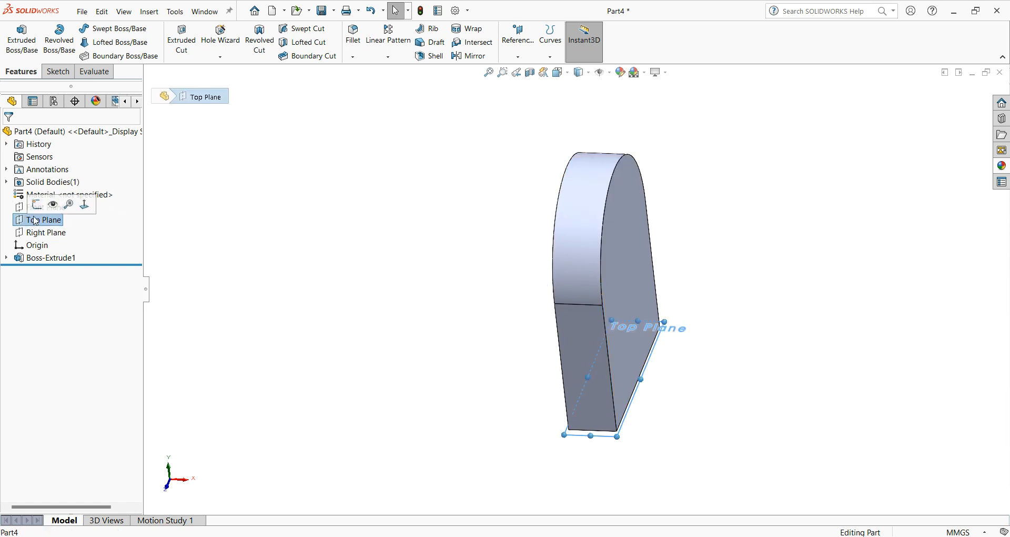
{"action": "left_click", "coordinate": [85, 205]}
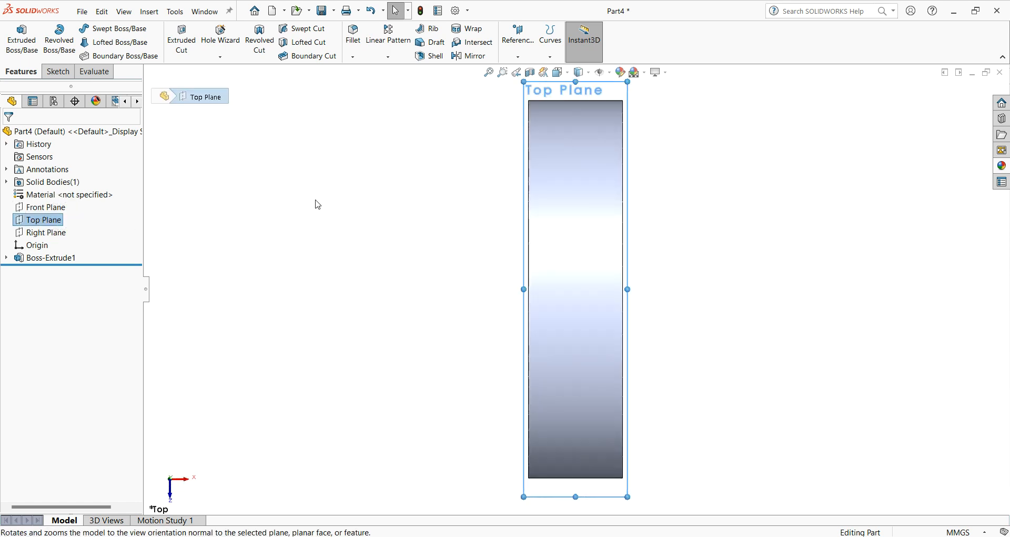
{"action": "left_click", "coordinate": [56, 72]}
{"action": "left_click", "coordinate": [98, 28]}
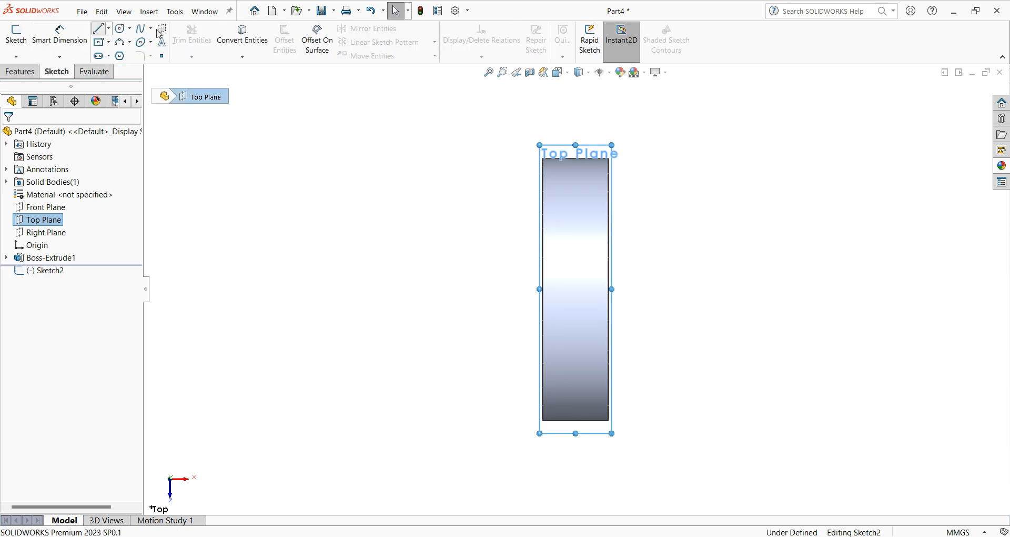
{"action": "left_click", "coordinate": [543, 158]}
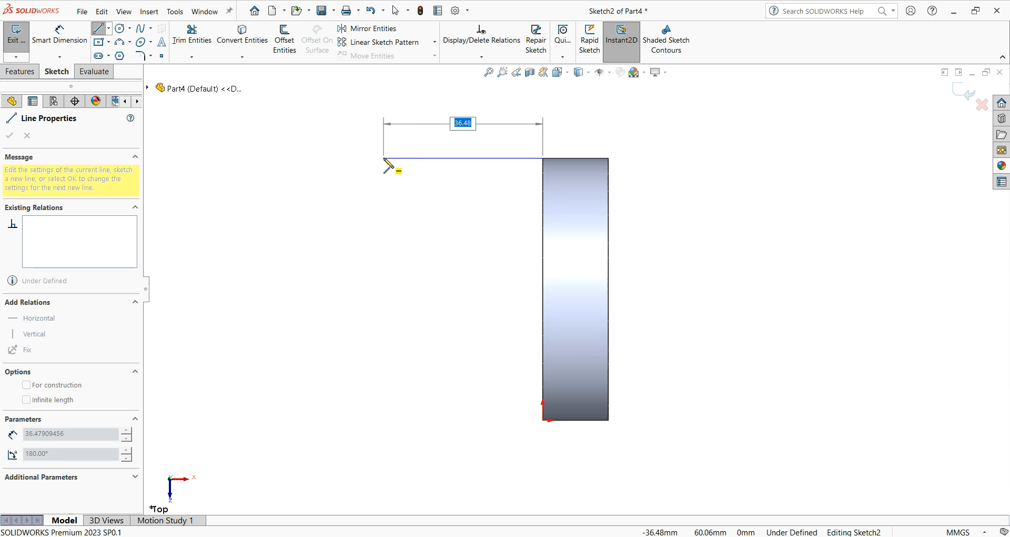
{"action": "type", "text": "4"}
{"action": "key", "text": "Return"}
{"action": "right_click", "coordinate": [401, 170]}
{"action": "left_click", "coordinate": [424, 173]}
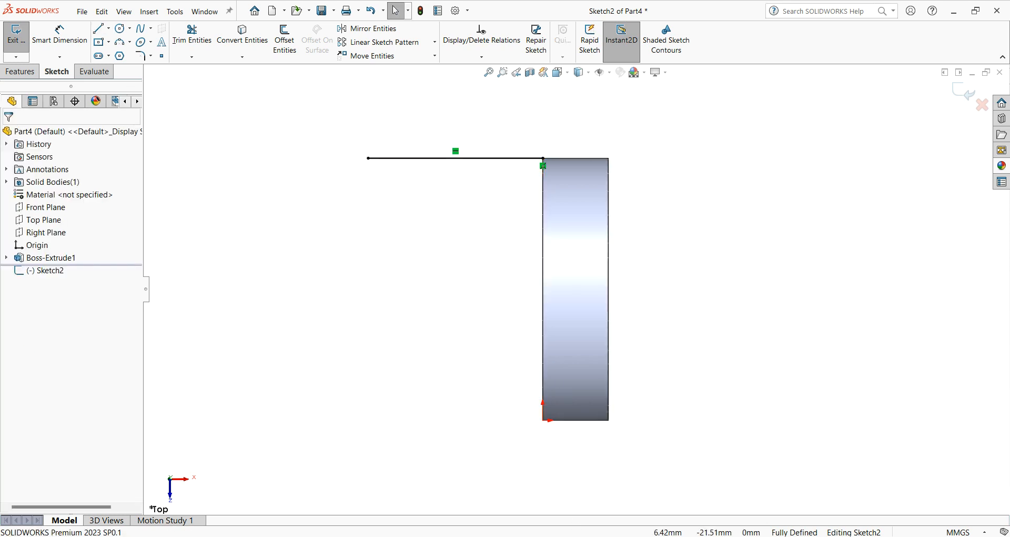
Check the reference drawing, then draw a horizontal centerline about 64 mm long from the midpoint of the plate's far edge across the plate, and select it.
{"action": "key", "text": "alt+Tab"}
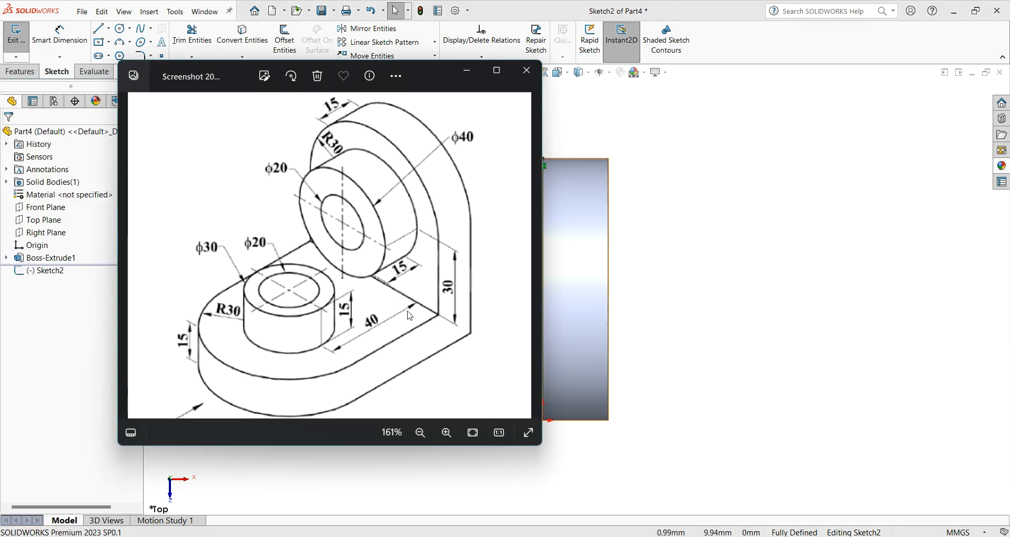
{"action": "left_click", "coordinate": [468, 74]}
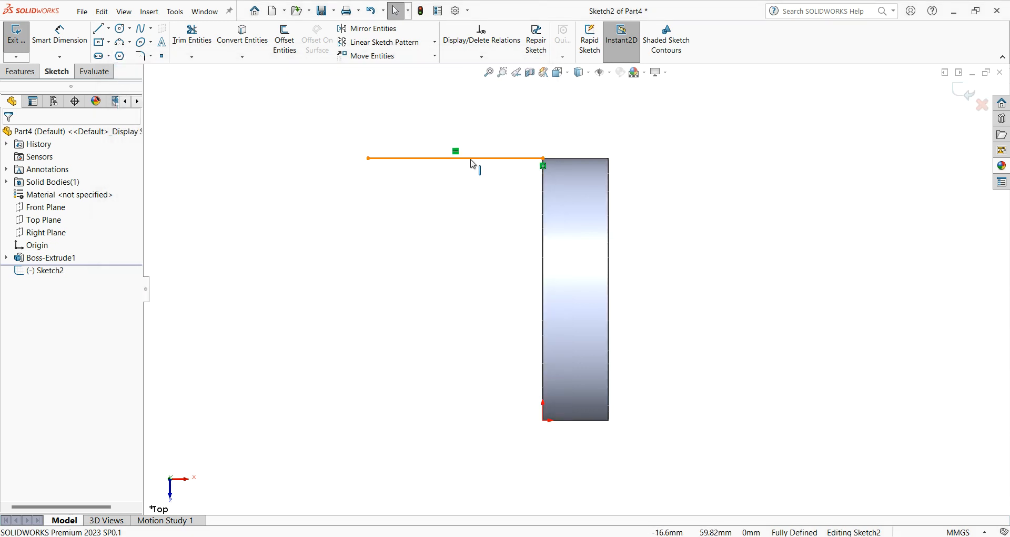
{"action": "left_click", "coordinate": [110, 30]}
{"action": "left_click", "coordinate": [115, 55]}
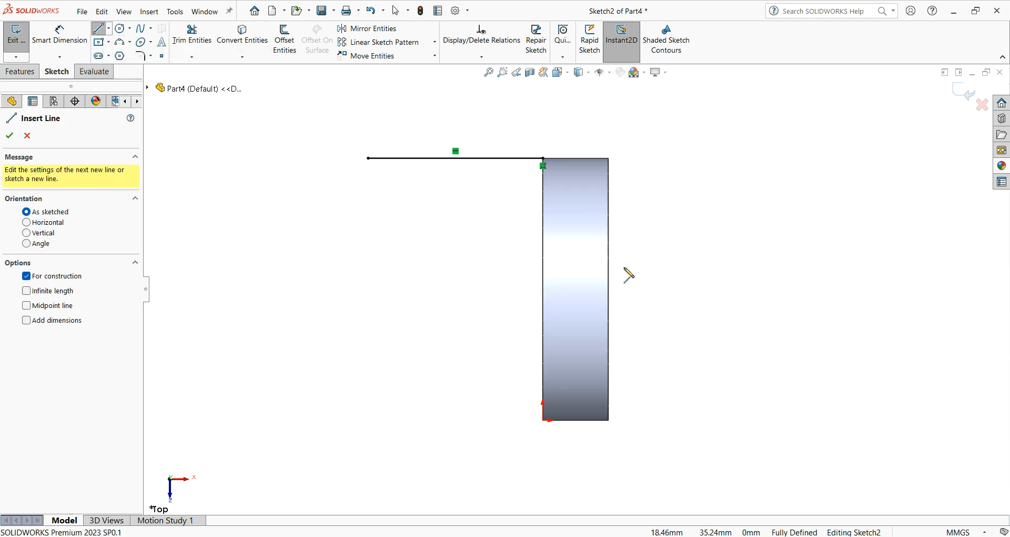
{"action": "left_click", "coordinate": [609, 289]}
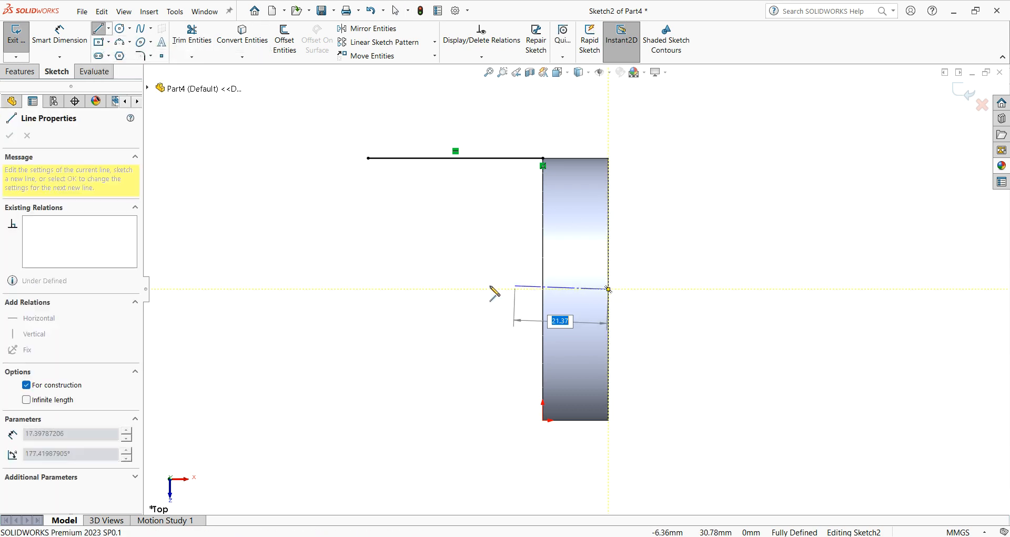
{"action": "left_click", "coordinate": [332, 288]}
{"action": "right_click", "coordinate": [337, 292]}
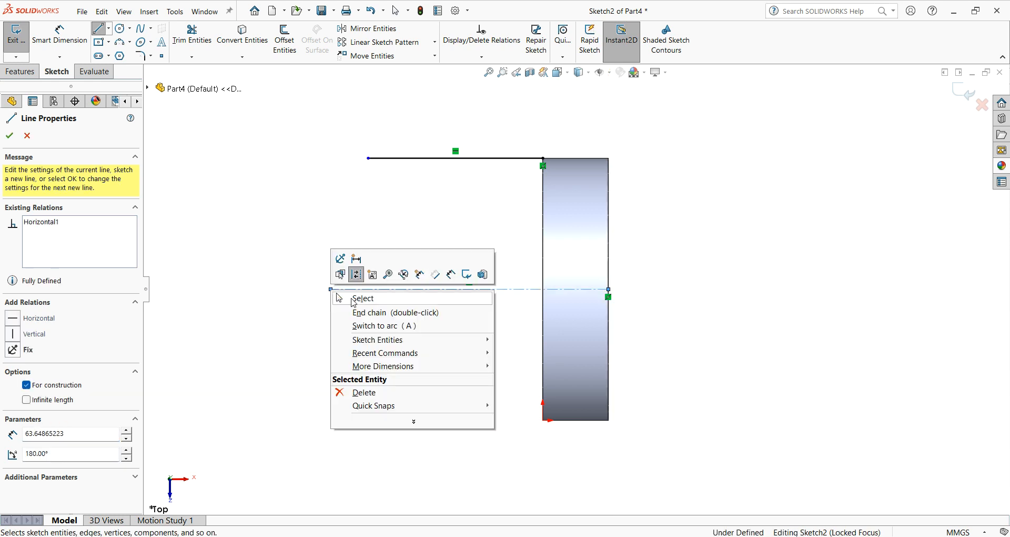
{"action": "left_click", "coordinate": [389, 293]}
{"action": "left_click", "coordinate": [391, 289]}
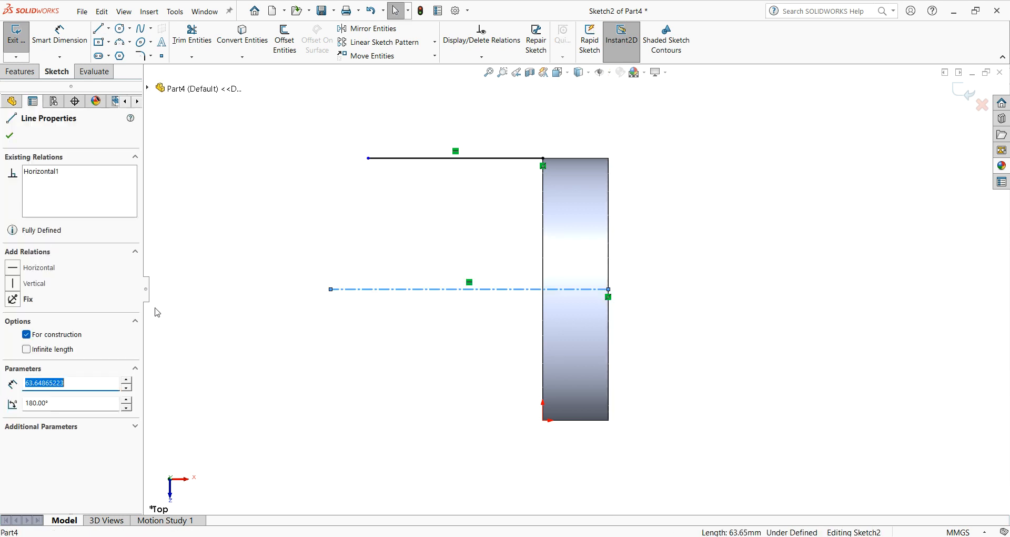
Mirror the 40 mm horizontal line about the horizontal centerline to the opposite side of the plate.
{"action": "left_click", "coordinate": [31, 273]}
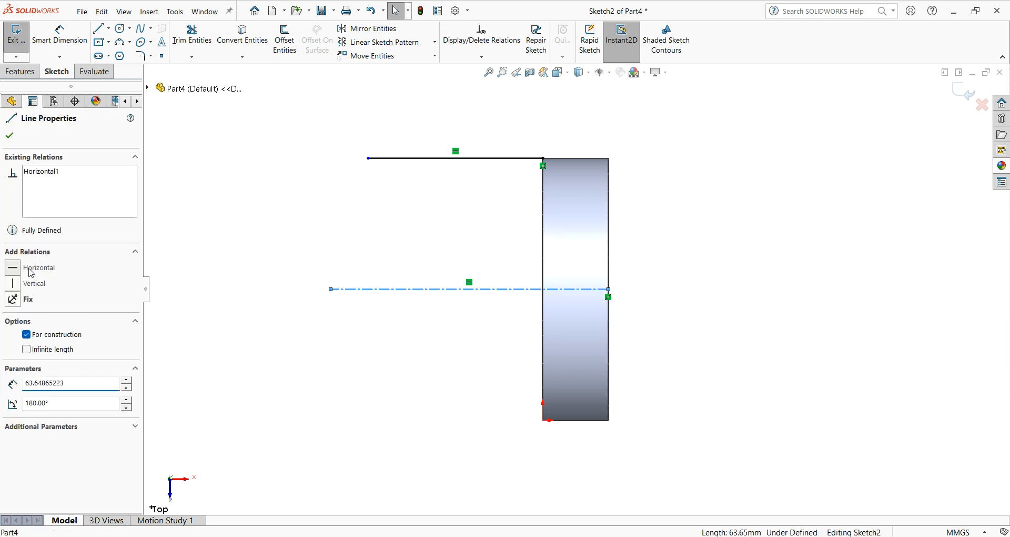
{"action": "left_click", "coordinate": [10, 136]}
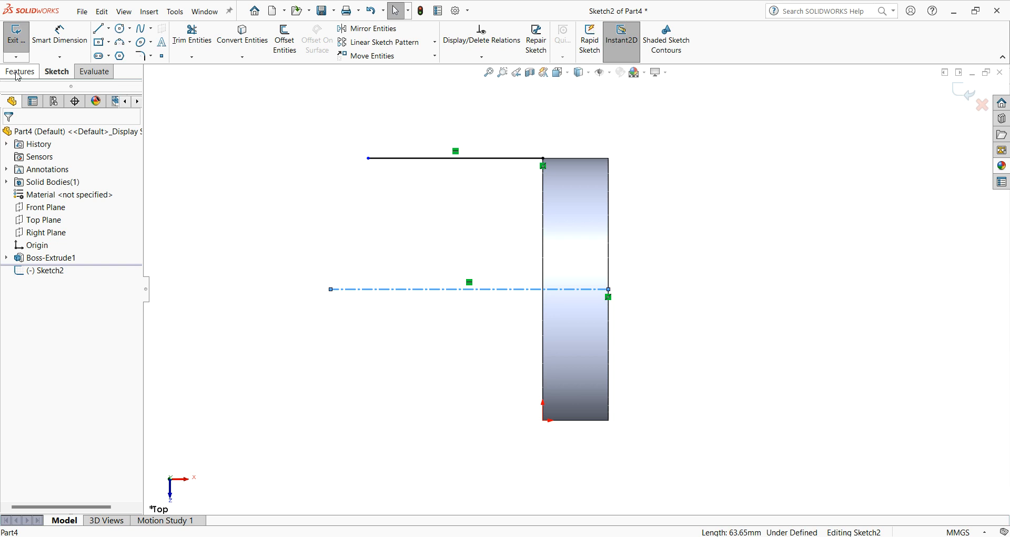
{"action": "left_click", "coordinate": [362, 30]}
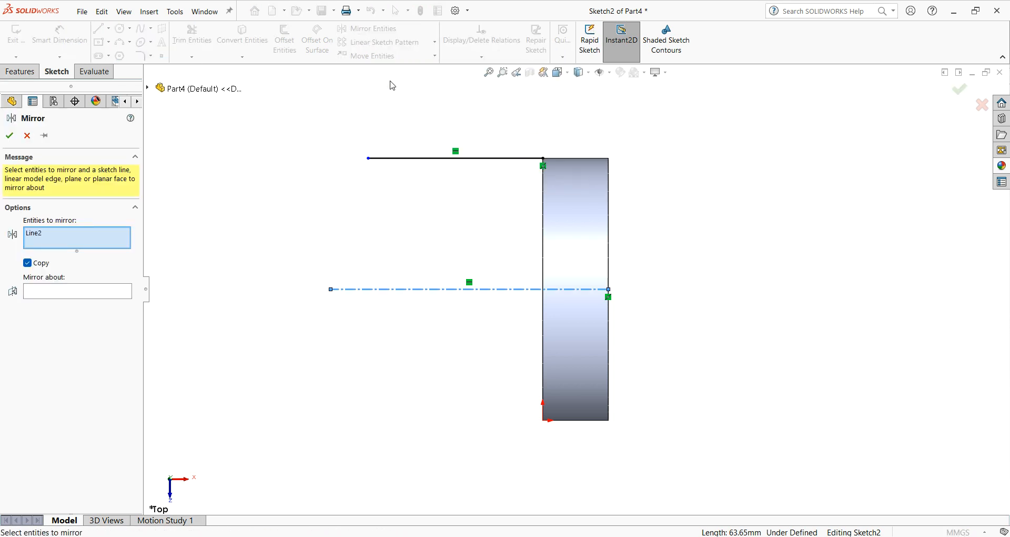
{"action": "left_click", "coordinate": [394, 159]}
{"action": "left_click", "coordinate": [83, 304]}
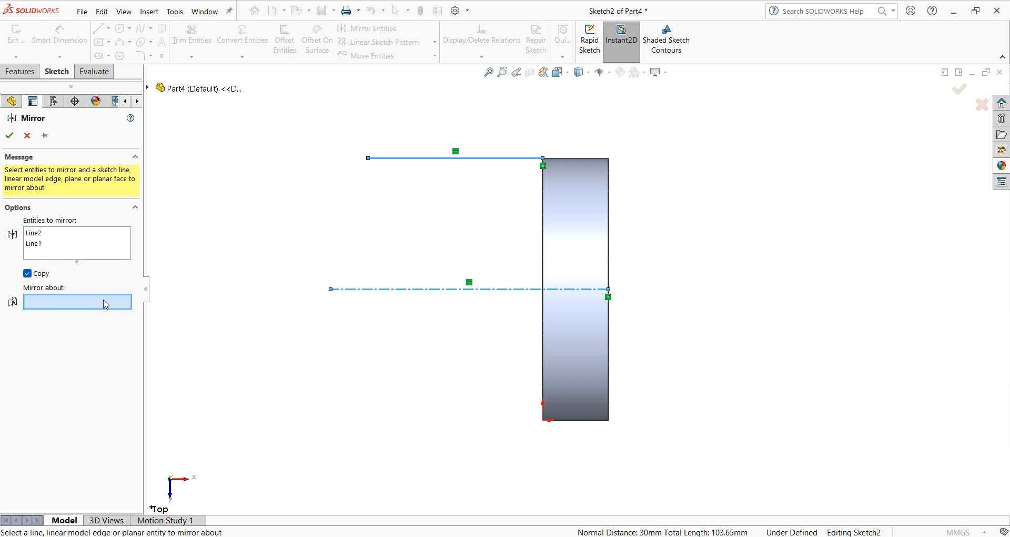
{"action": "left_click", "coordinate": [381, 290]}
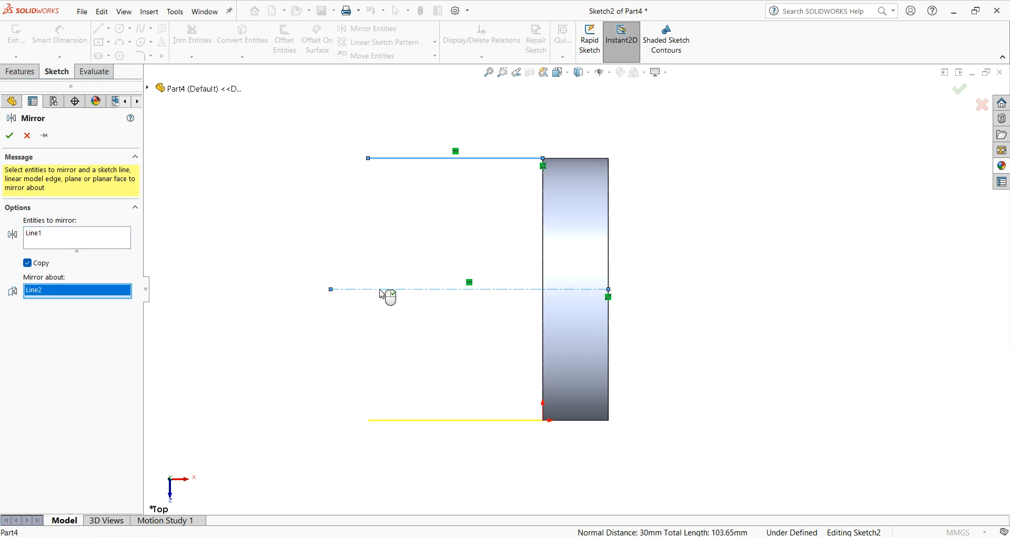
{"action": "left_click", "coordinate": [10, 136]}
Join the free outer ends of the two horizontal lines with a tangent three-point arc of 30 mm radius.
{"action": "left_click", "coordinate": [132, 44]}
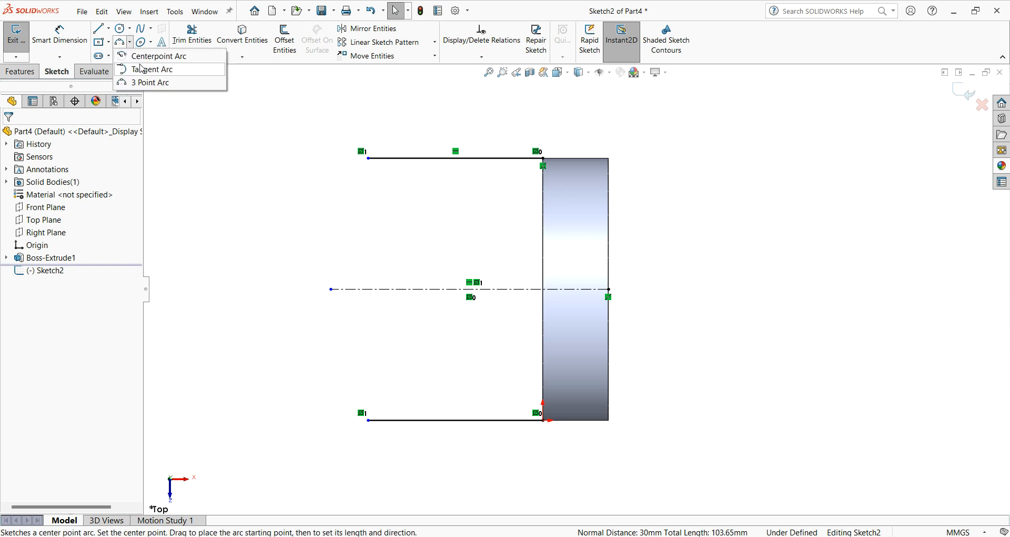
{"action": "left_click", "coordinate": [118, 81]}
{"action": "left_click", "coordinate": [367, 158]}
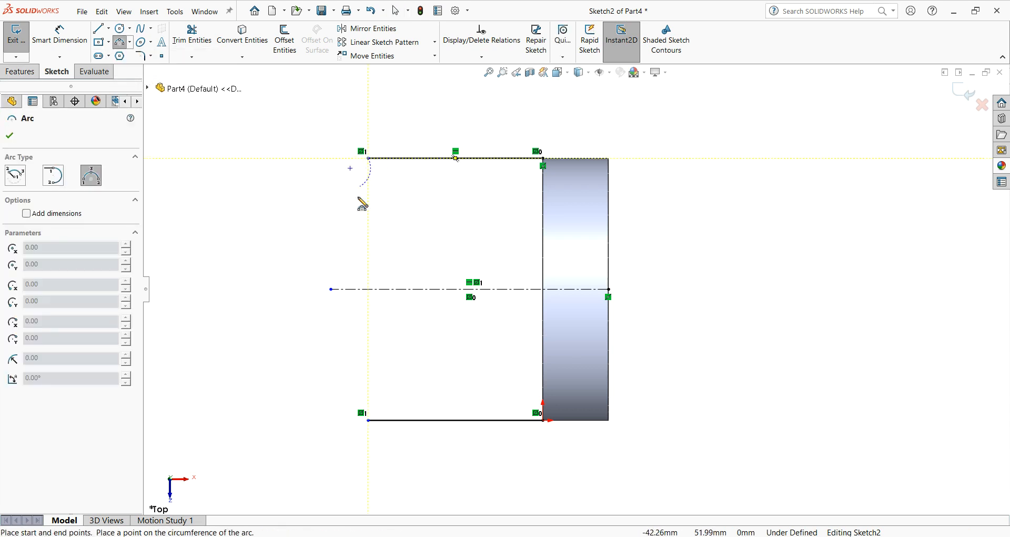
{"action": "left_click", "coordinate": [369, 419]}
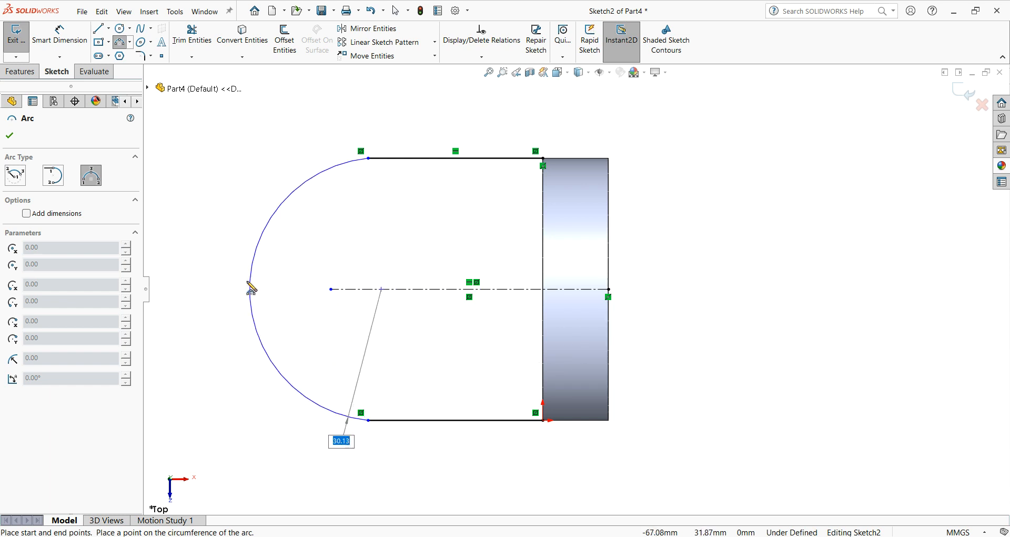
{"action": "left_click", "coordinate": [238, 287]}
{"action": "right_click", "coordinate": [235, 282]}
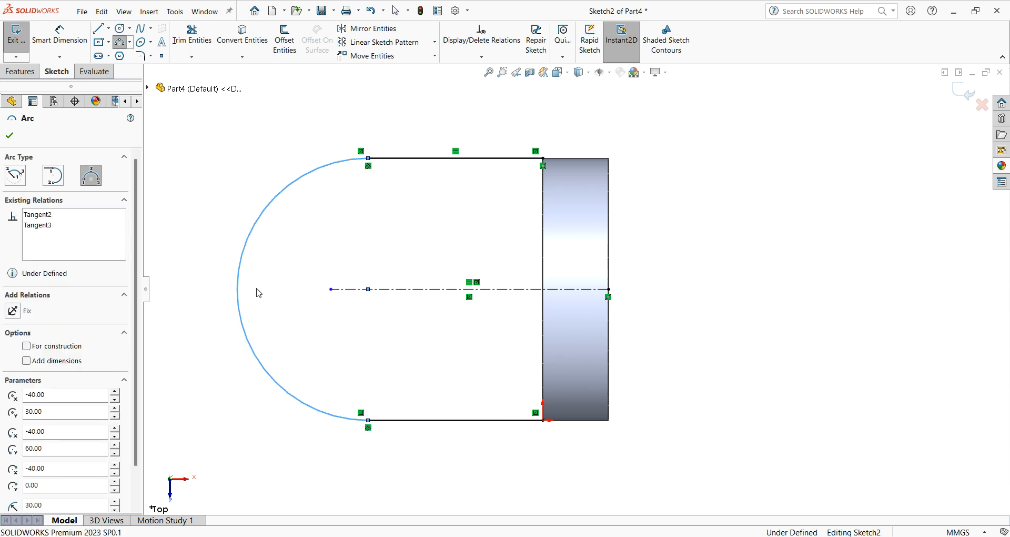
{"action": "left_click", "coordinate": [259, 288]}
{"action": "scroll", "coordinate": [336, 295], "scroll_direction": "up", "scroll_amount": 2}
{"action": "left_click", "coordinate": [19, 72]}
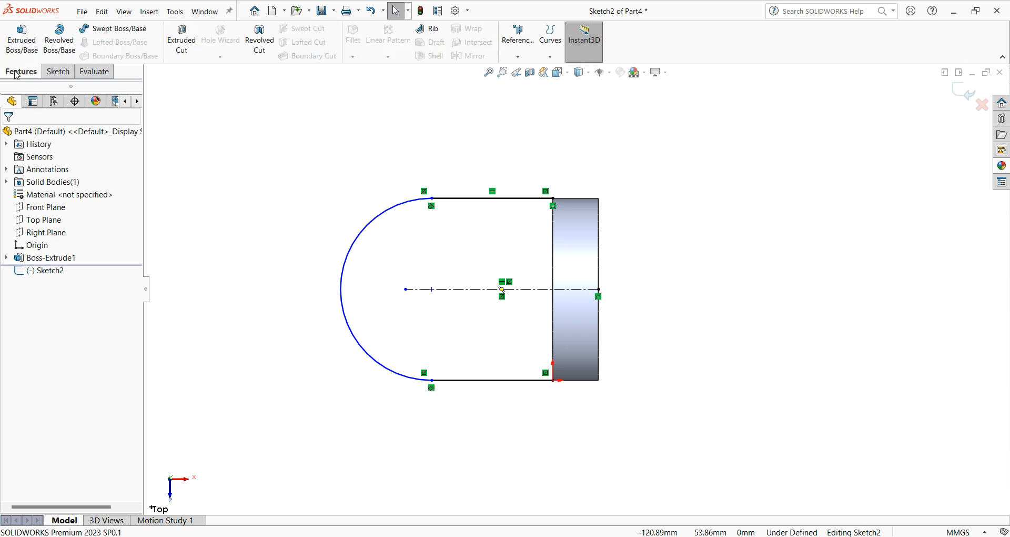
{"action": "left_click", "coordinate": [22, 42]}
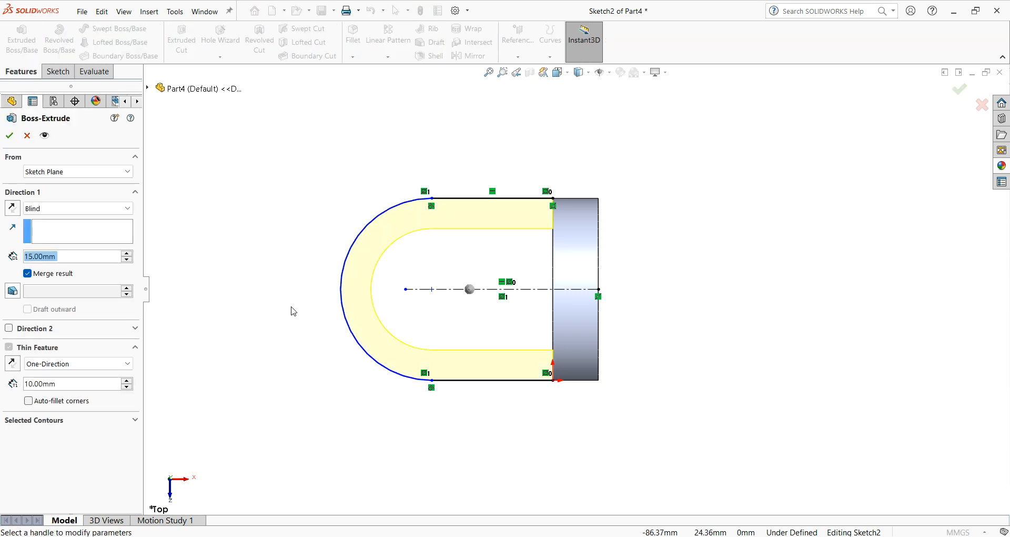
{"action": "middle_click_drag", "start_coordinate": [295, 279], "coordinate": [275, 134]}
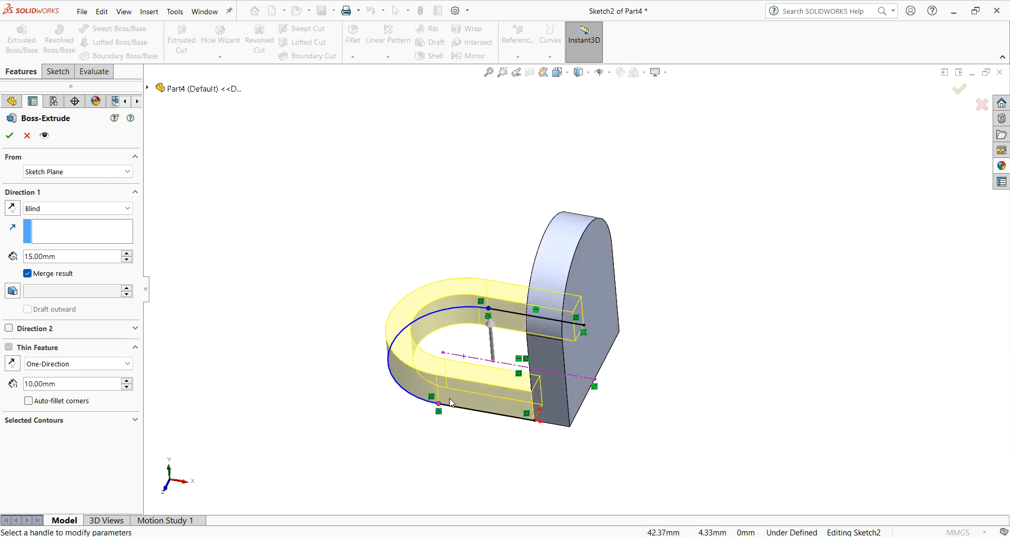
{"action": "middle_click_drag", "start_coordinate": [699, 334], "coordinate": [728, 337]}
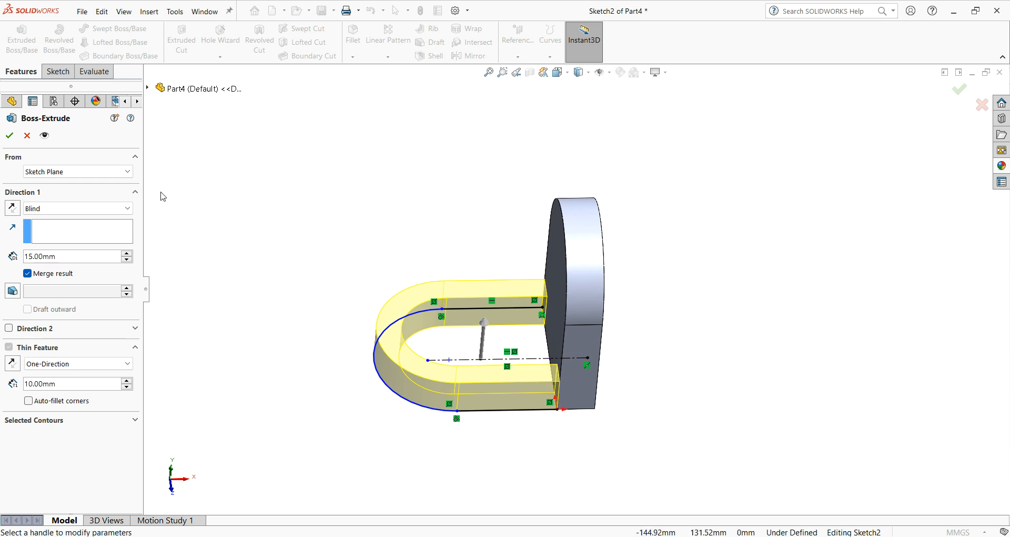
{"action": "left_click", "coordinate": [28, 136]}
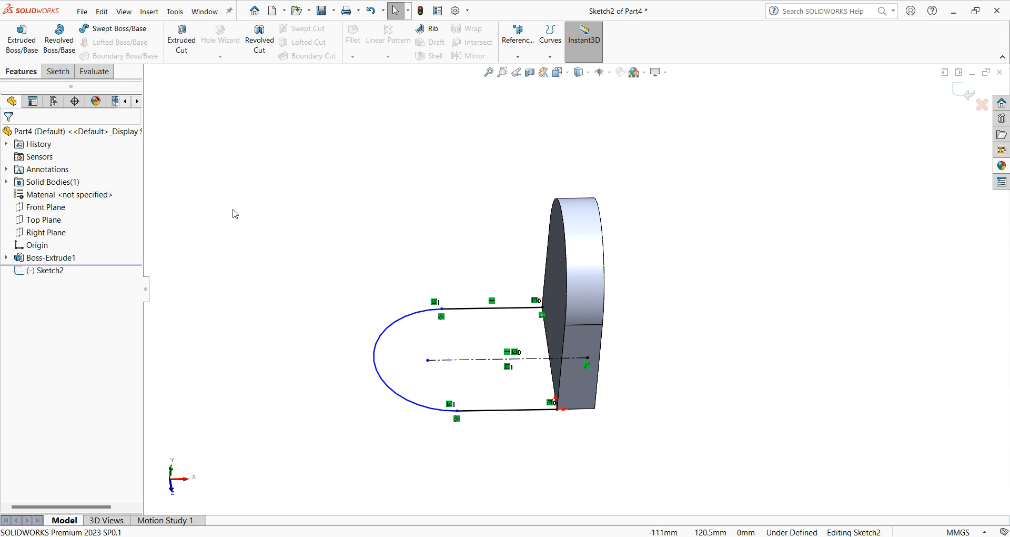
View the sketch face-on and close the profile with a vertical line joining the two horizontal lines' inner ends along the upright plate.
{"action": "left_click", "coordinate": [37, 274]}
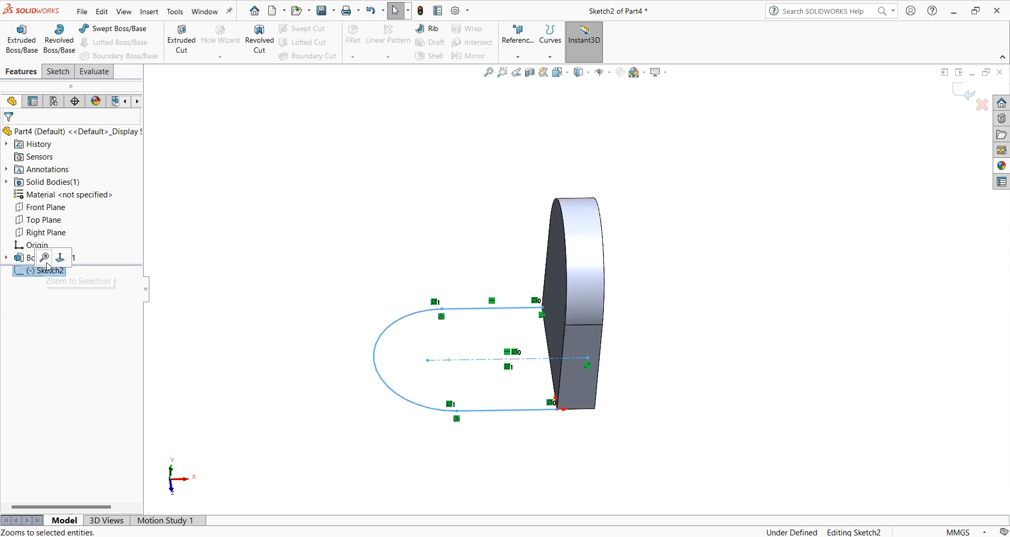
{"action": "left_click", "coordinate": [81, 258]}
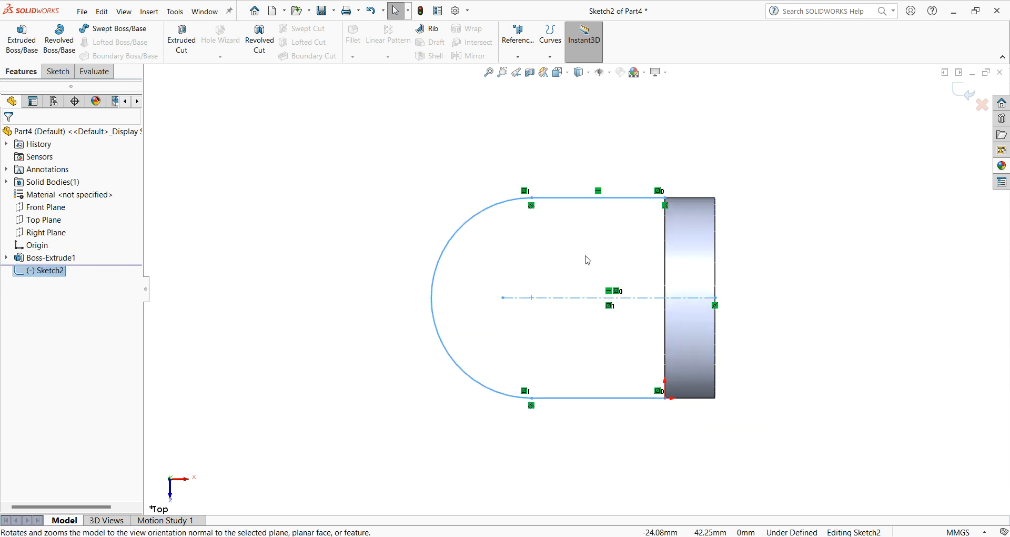
{"action": "left_click", "coordinate": [62, 74]}
{"action": "left_click", "coordinate": [98, 29]}
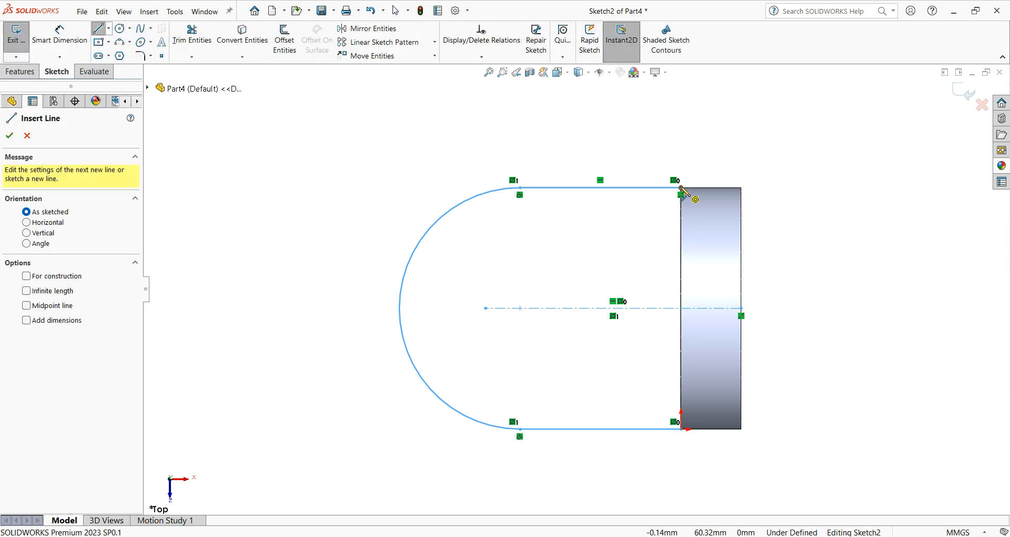
{"action": "left_click", "coordinate": [681, 189]}
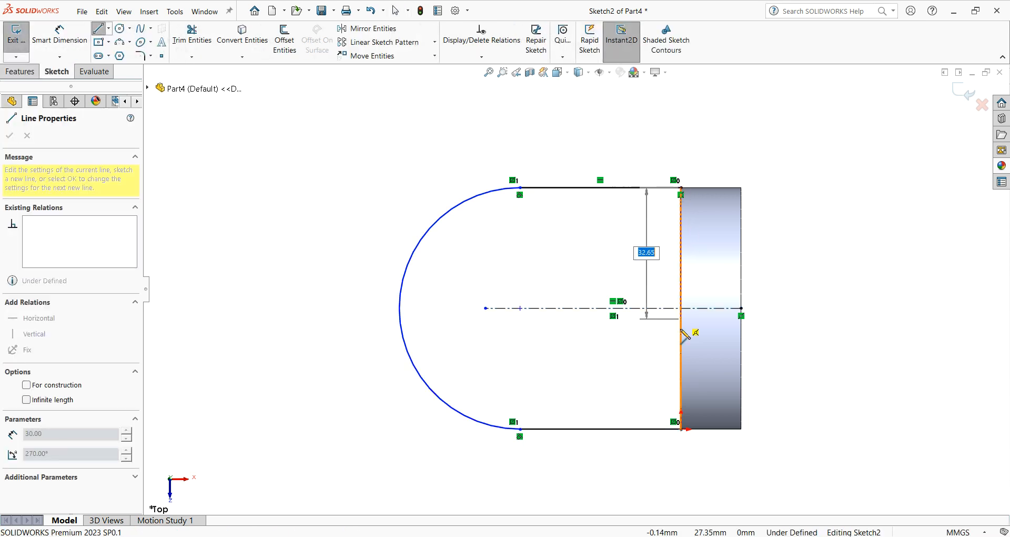
{"action": "left_click", "coordinate": [680, 429]}
{"action": "right_click", "coordinate": [681, 429]}
{"action": "left_click", "coordinate": [696, 436]}
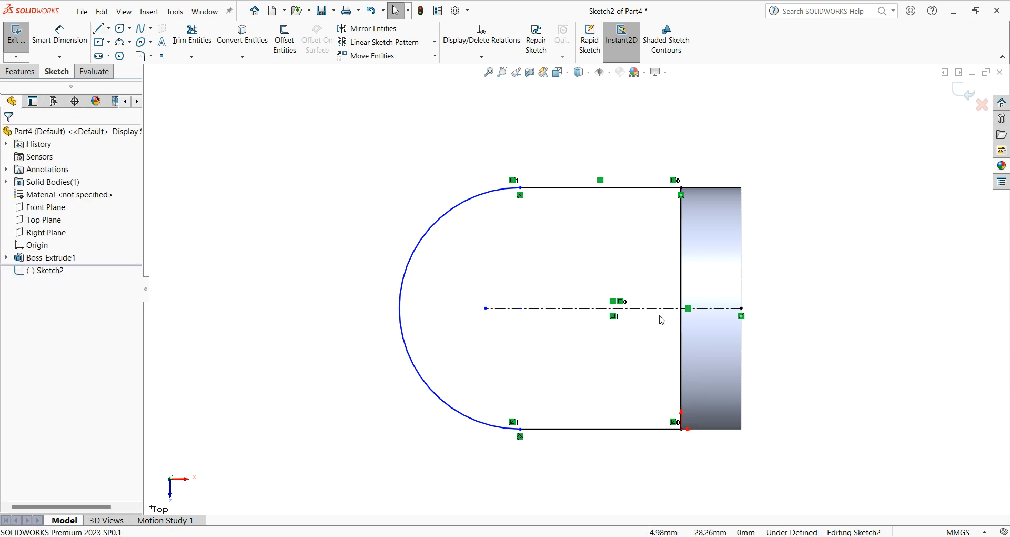
Extrude the closed round-ended base profile as a blind boss to a depth of 15 mm, merged with the upright plate.
{"action": "left_click", "coordinate": [20, 71]}
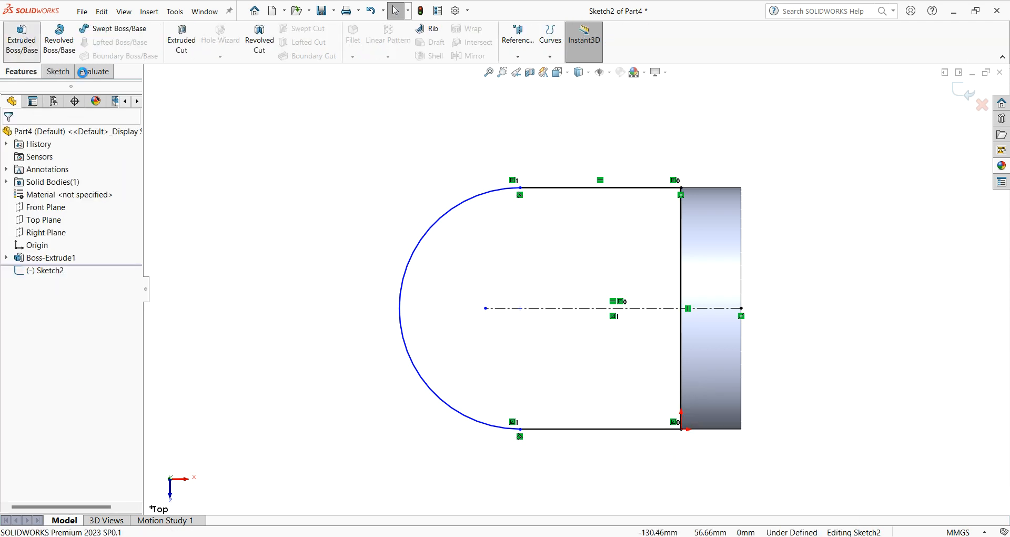
{"action": "left_click", "coordinate": [22, 38]}
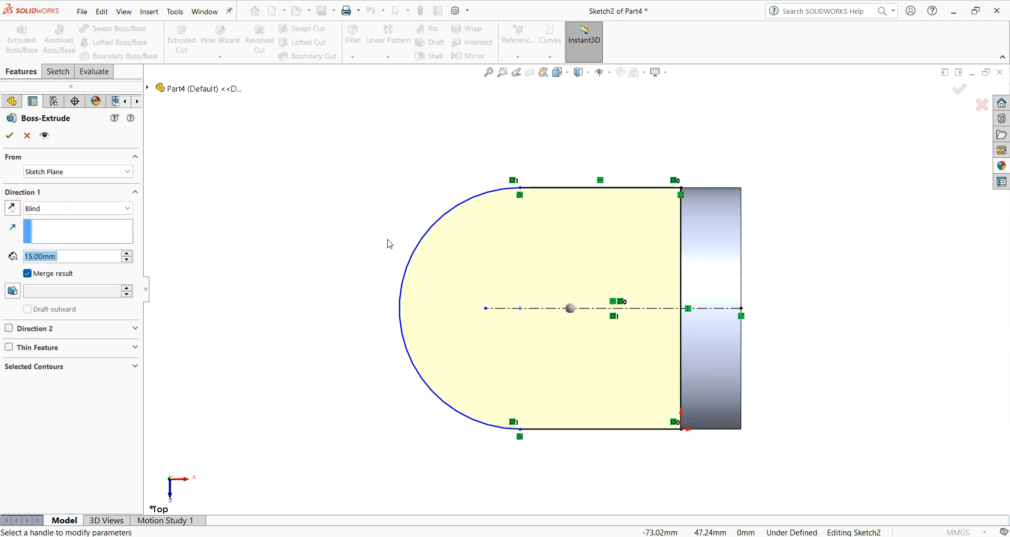
{"action": "left_click", "coordinate": [11, 136]}
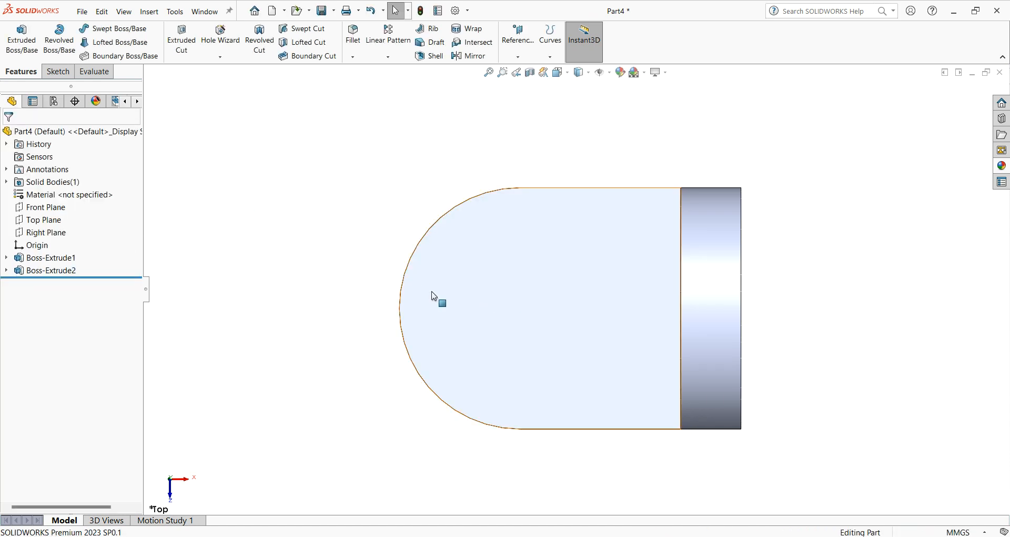
{"action": "scroll", "coordinate": [435, 295], "scroll_direction": "up", "scroll_amount": 3}
{"action": "middle_click_drag", "start_coordinate": [451, 286], "coordinate": [498, 167]}
{"action": "scroll", "coordinate": [594, 304], "scroll_direction": "down", "scroll_amount": 2}
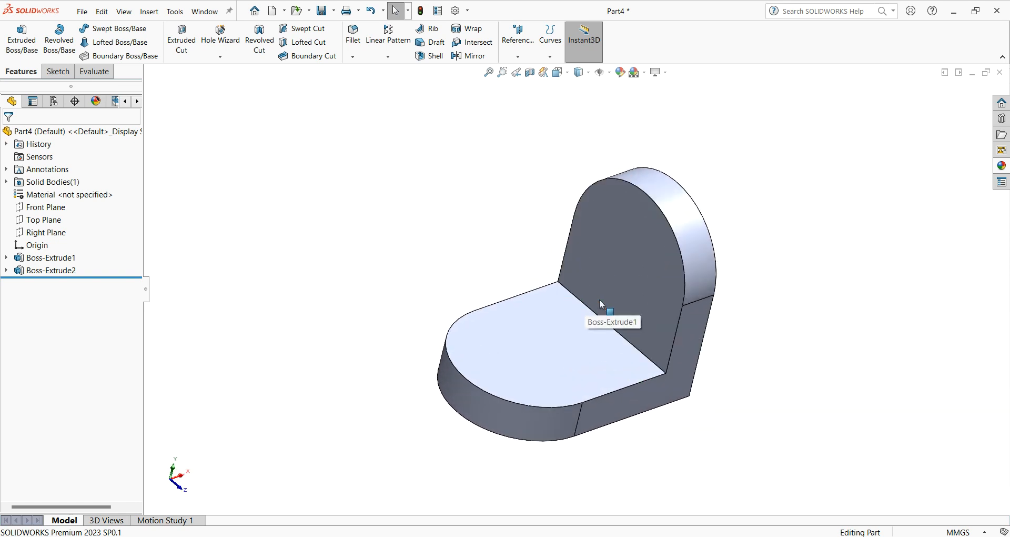
{"action": "mouse_move", "coordinate": [668, 308]}
{"action": "middle_mouse_down"}
{"action": "mouse_move", "coordinate": [656, 298]}
{"action": "mouse_move", "coordinate": [671, 296]}
{"action": "mouse_move", "coordinate": [659, 317]}
{"action": "middle_mouse_up"}
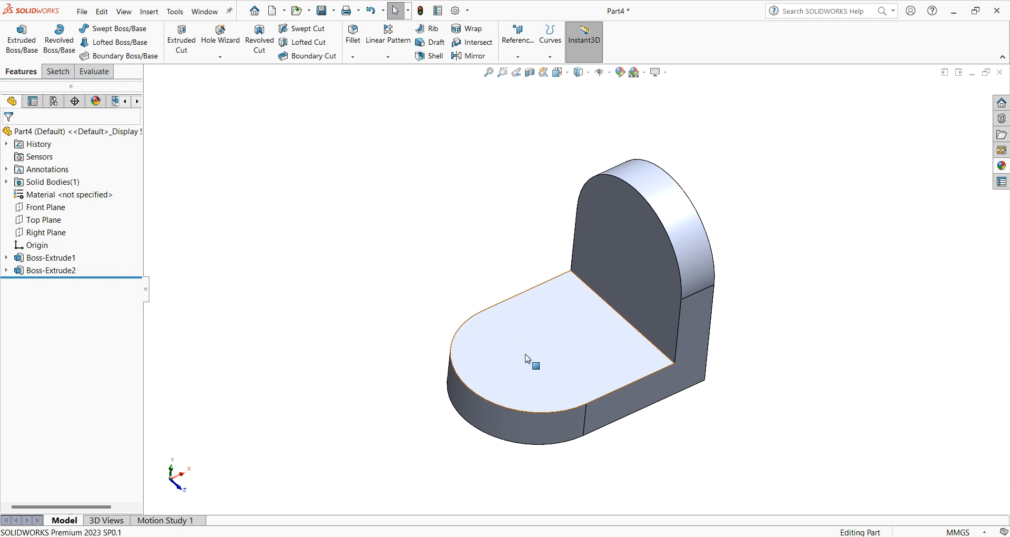
Check the reference drawing, then sketch a circle about 19.7 mm in diameter on the base plate's upper face, centred on its rounded end.
{"action": "key", "text": "alt+Tab"}
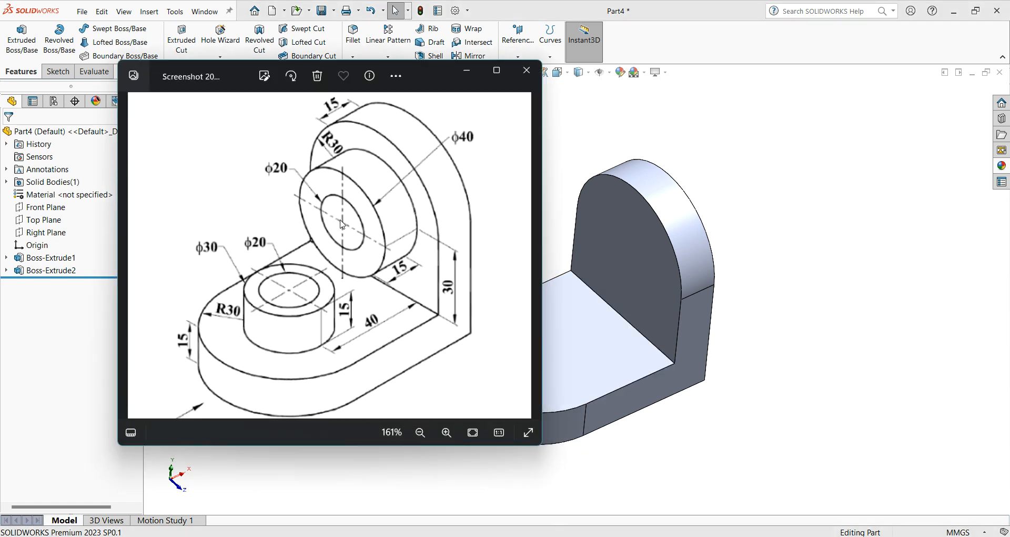
{"action": "left_click", "coordinate": [584, 350]}
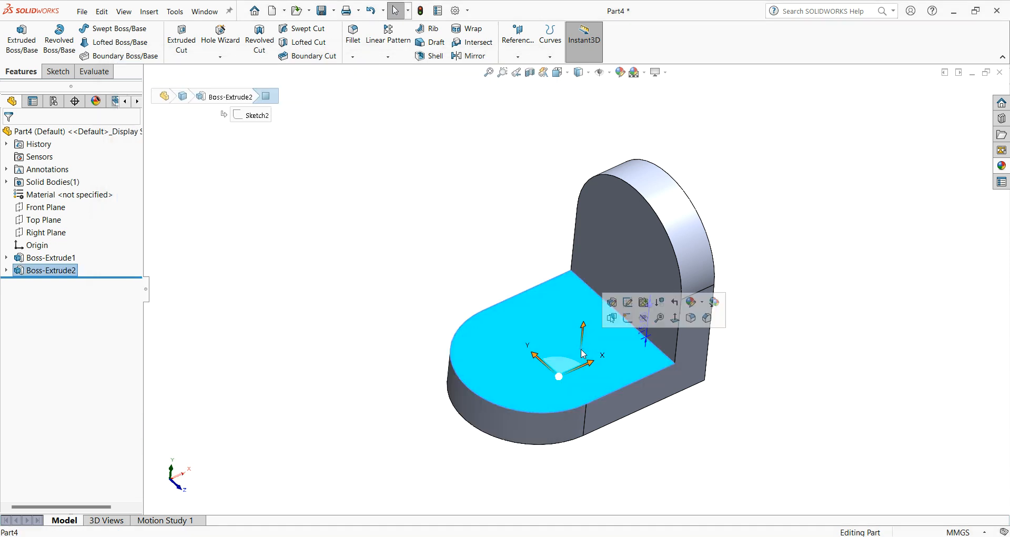
{"action": "left_click", "coordinate": [676, 318]}
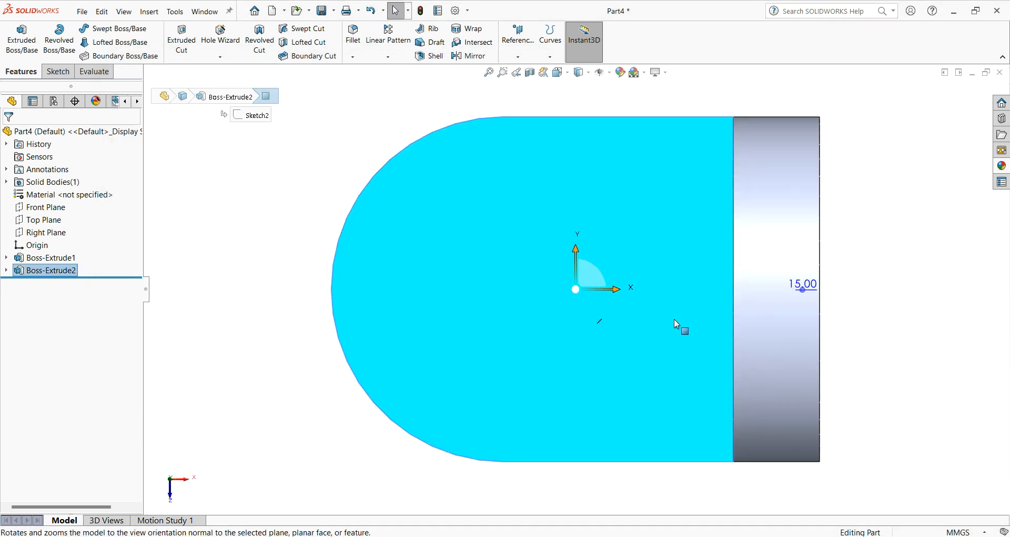
{"action": "left_click", "coordinate": [57, 72]}
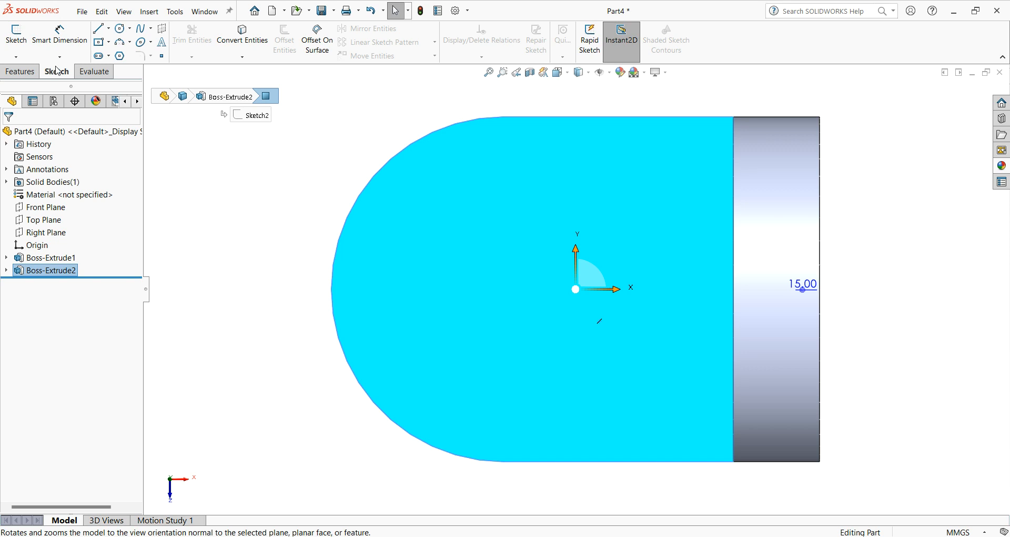
{"action": "left_click", "coordinate": [121, 29]}
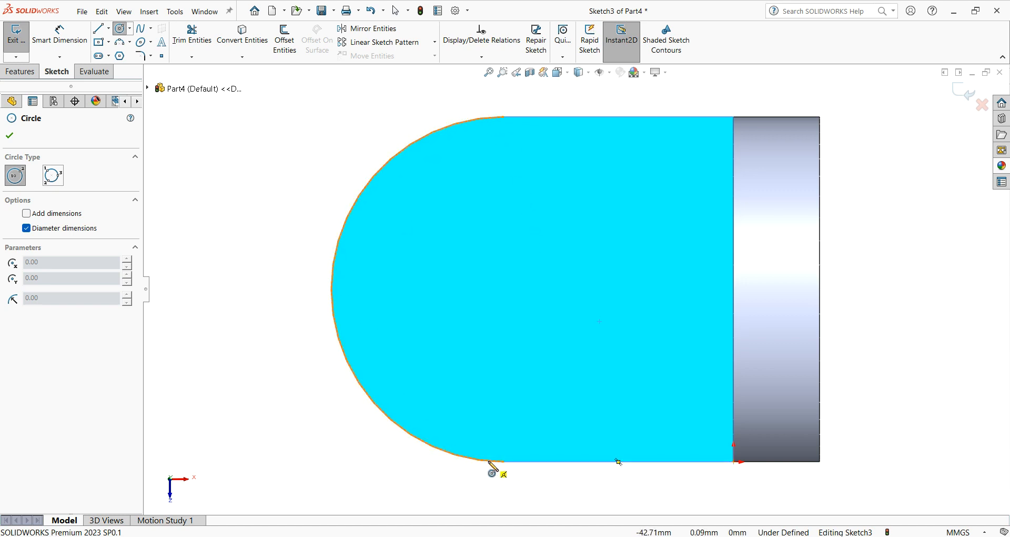
{"action": "left_click", "coordinate": [503, 289]}
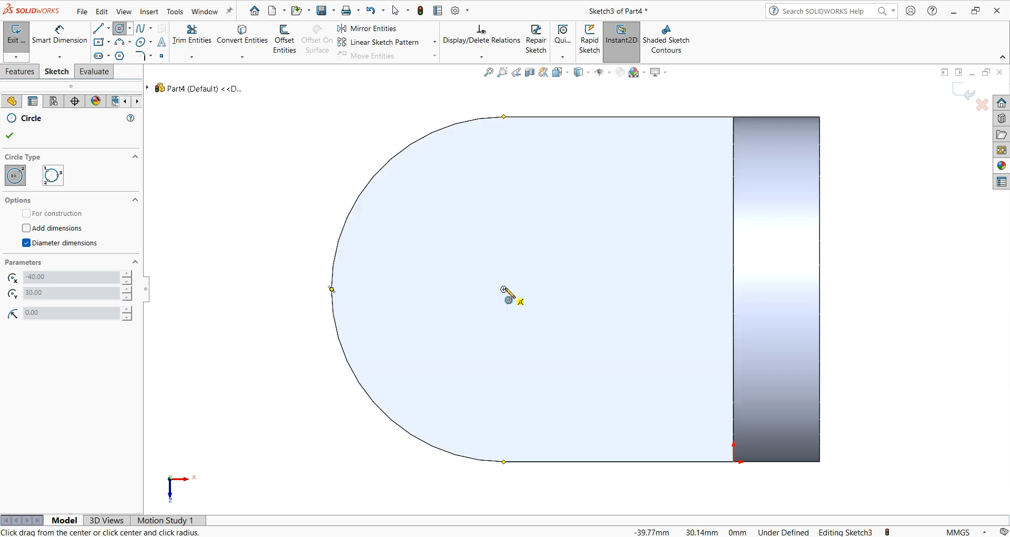
{"action": "left_click", "coordinate": [516, 343]}
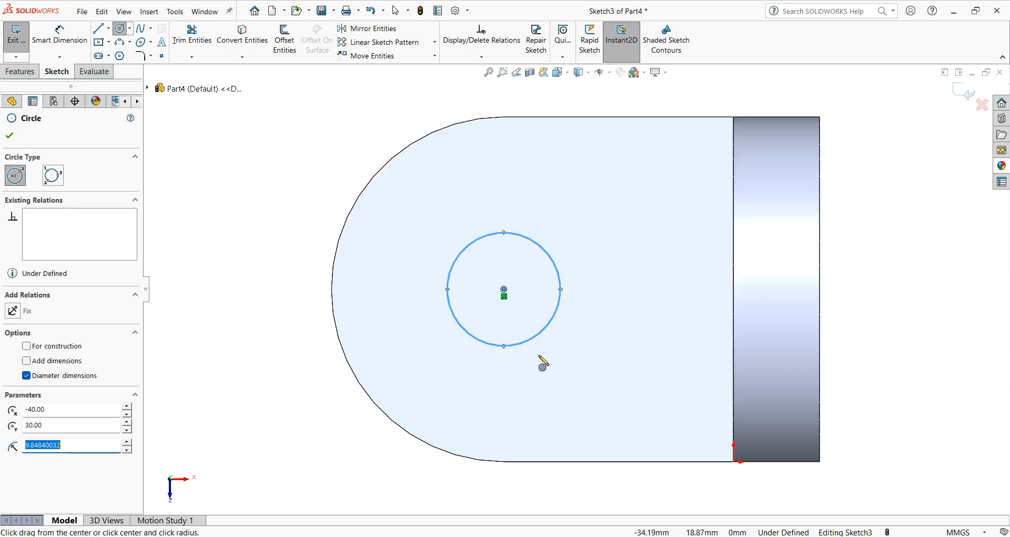
Check the reference drawing, then dimension the circle on the base plate and set its diameter to 20 mm.
{"action": "key", "text": "alt+Tab"}
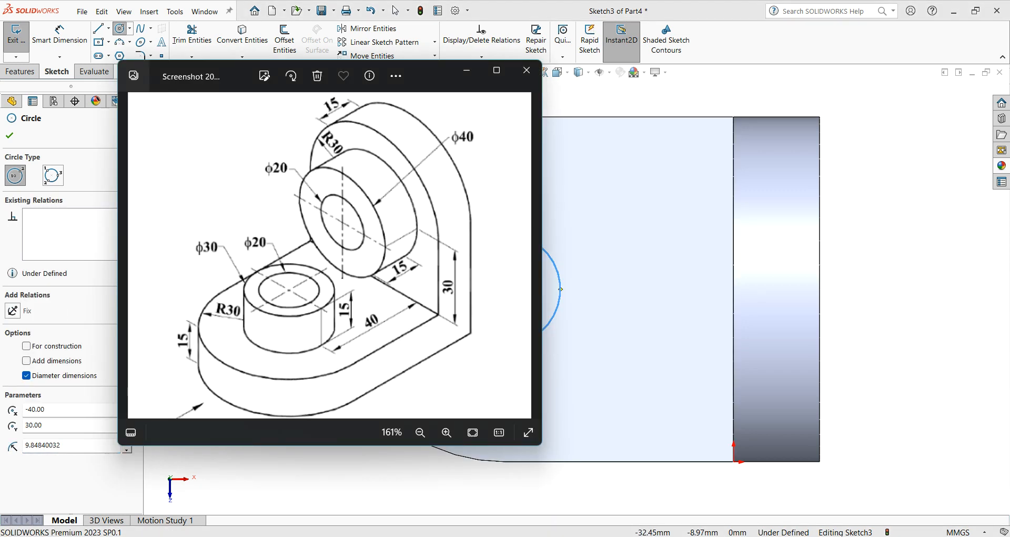
{"action": "key", "text": "alt+Tab"}
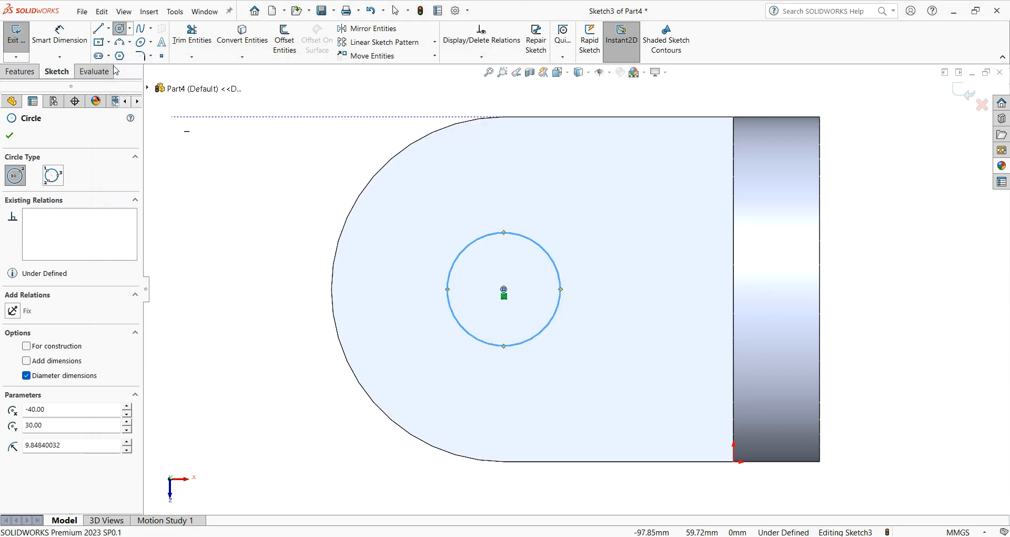
{"action": "left_click", "coordinate": [59, 34]}
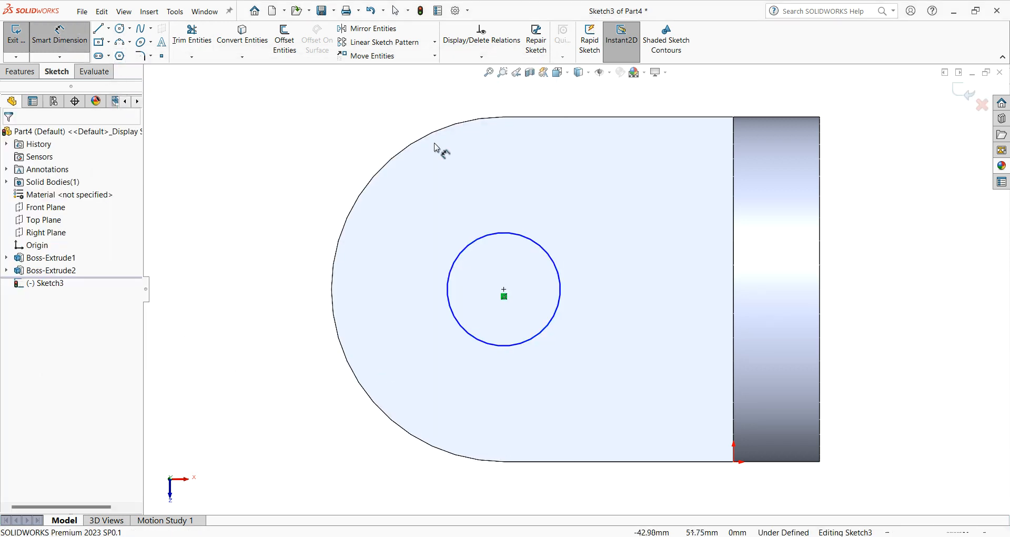
{"action": "left_click", "coordinate": [506, 235]}
{"action": "left_click", "coordinate": [510, 194]}
{"action": "type", "text": "20"}
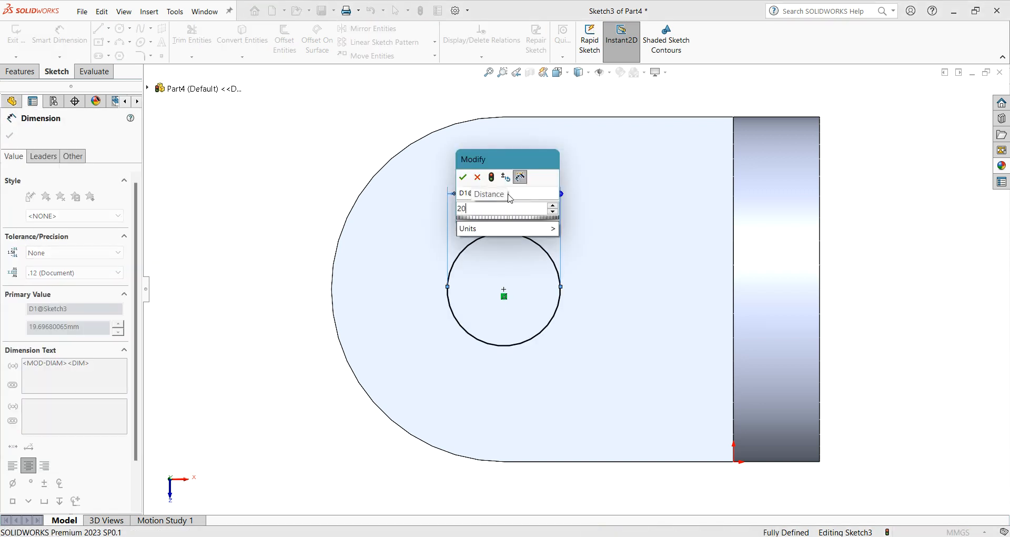
{"action": "key", "text": "Return"}
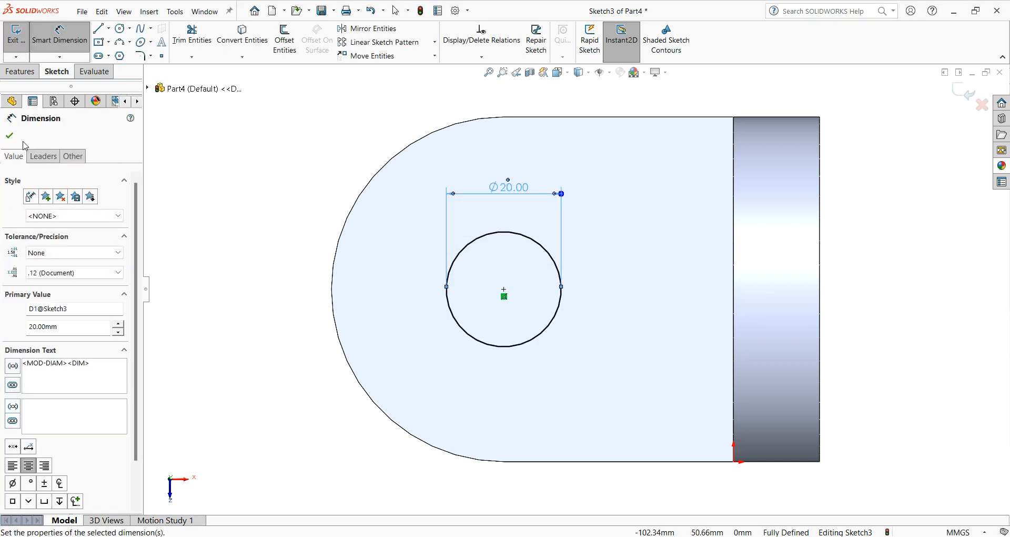
{"action": "left_click", "coordinate": [6, 137]}
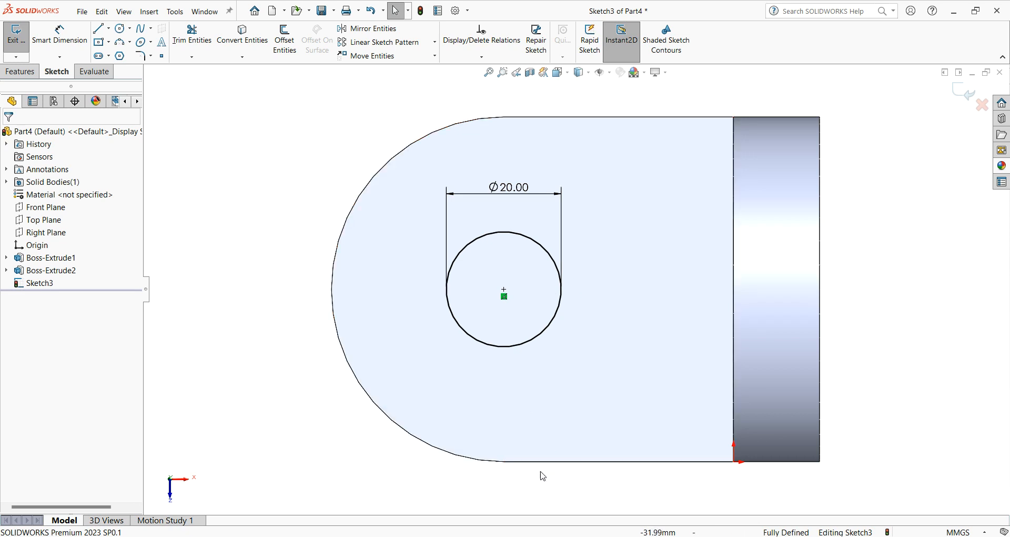
{"action": "left_click", "coordinate": [284, 44]}
{"action": "left_click", "coordinate": [507, 232]}
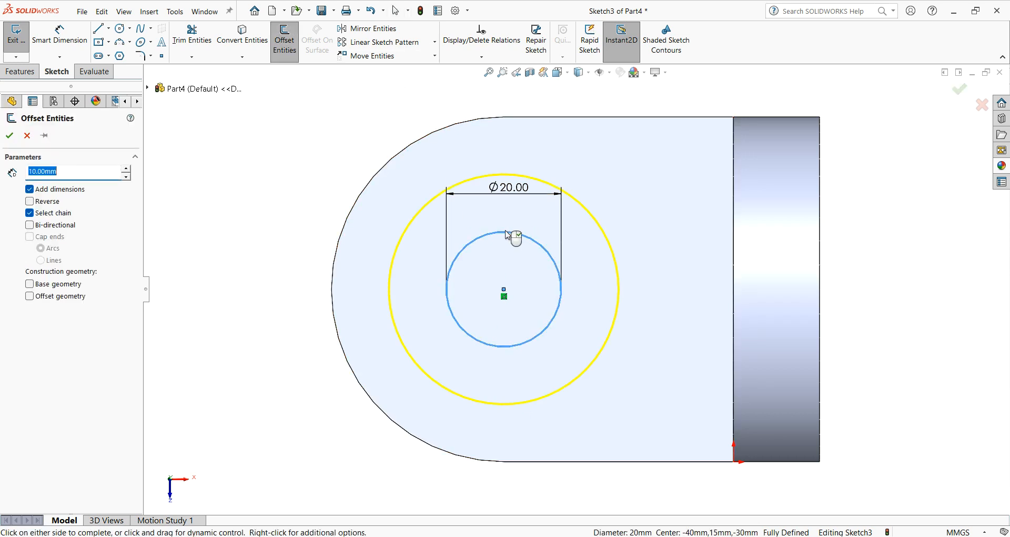
{"action": "left_click_drag", "start_coordinate": [507, 190], "coordinate": [507, 266]}
{"action": "left_click", "coordinate": [605, 212]}
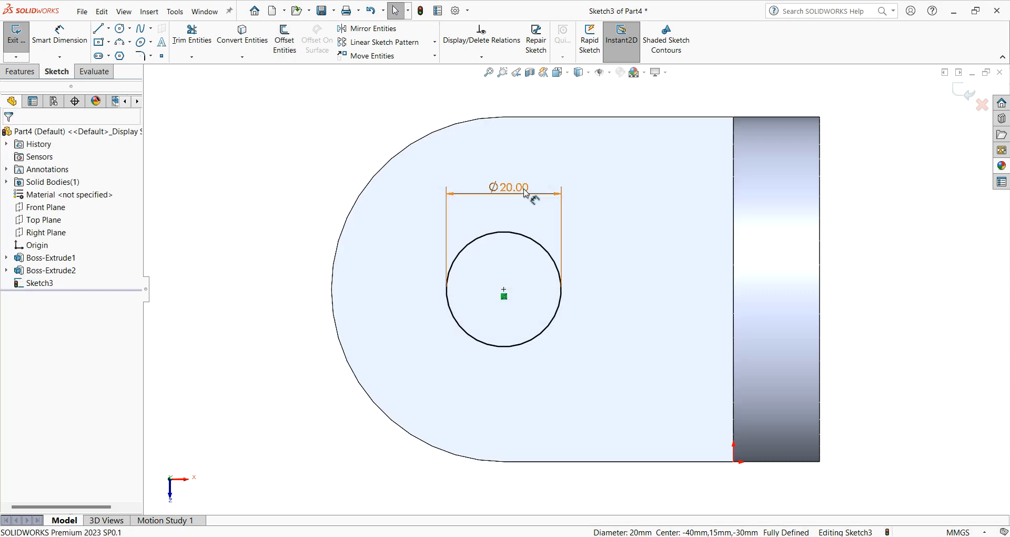
Move the diameter dimension below the circle, then offset the circle outward by 5 mm to form a ring profile.
{"action": "left_click_drag", "start_coordinate": [521, 193], "coordinate": [521, 380]}
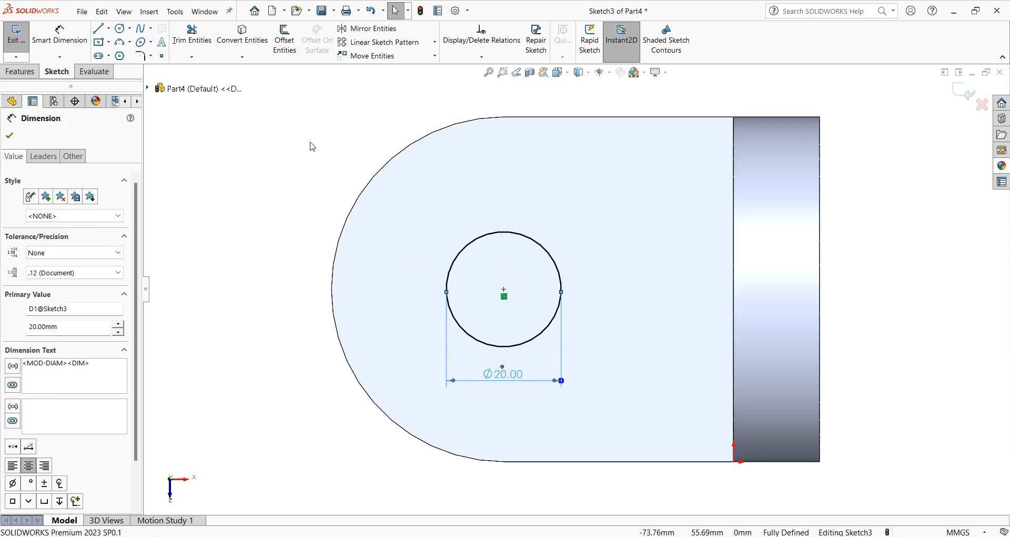
{"action": "left_click", "coordinate": [288, 45]}
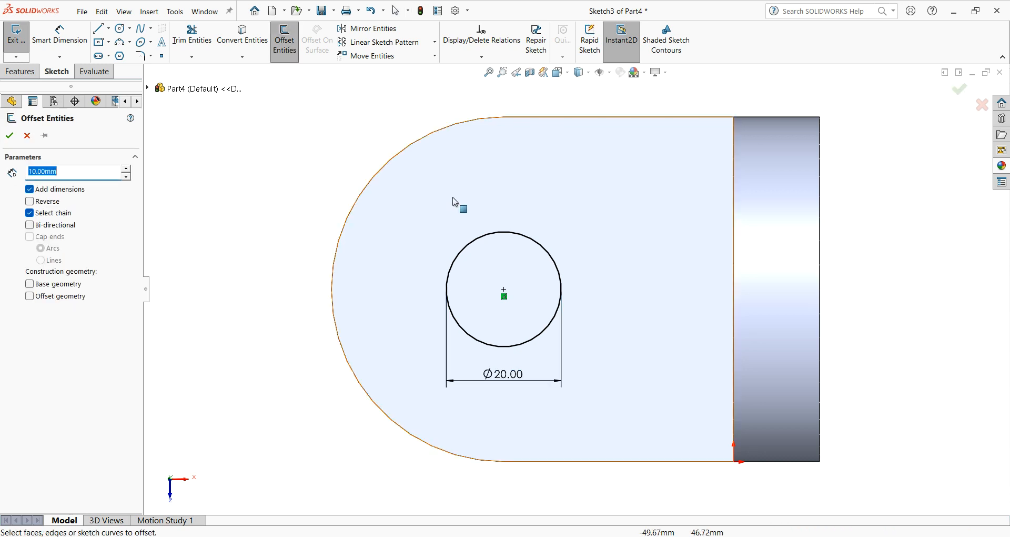
{"action": "left_click", "coordinate": [479, 244]}
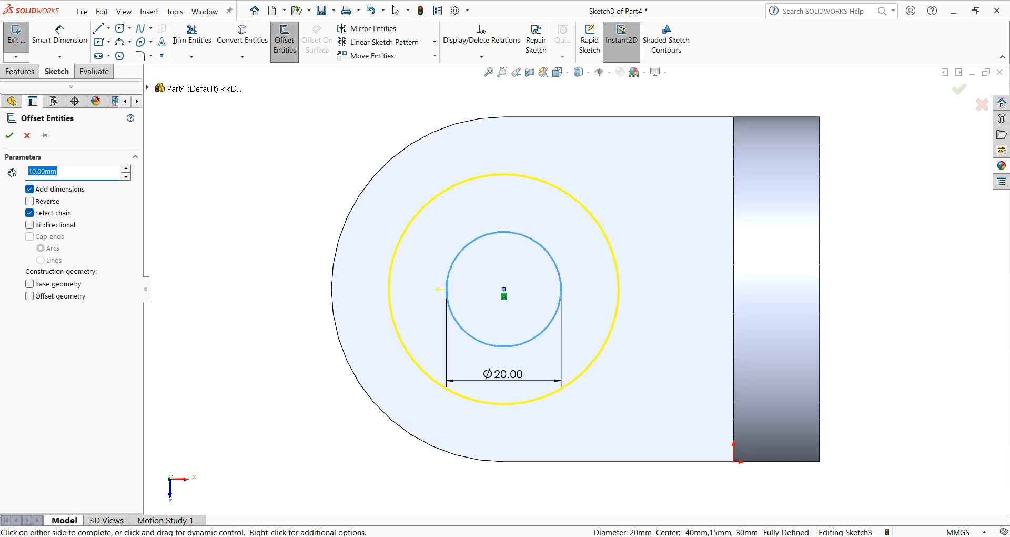
{"action": "key", "text": "alt+Tab"}
{"action": "key", "text": "alt+Tab"}
{"action": "type", "text": "5"}
{"action": "key", "text": "Return"}
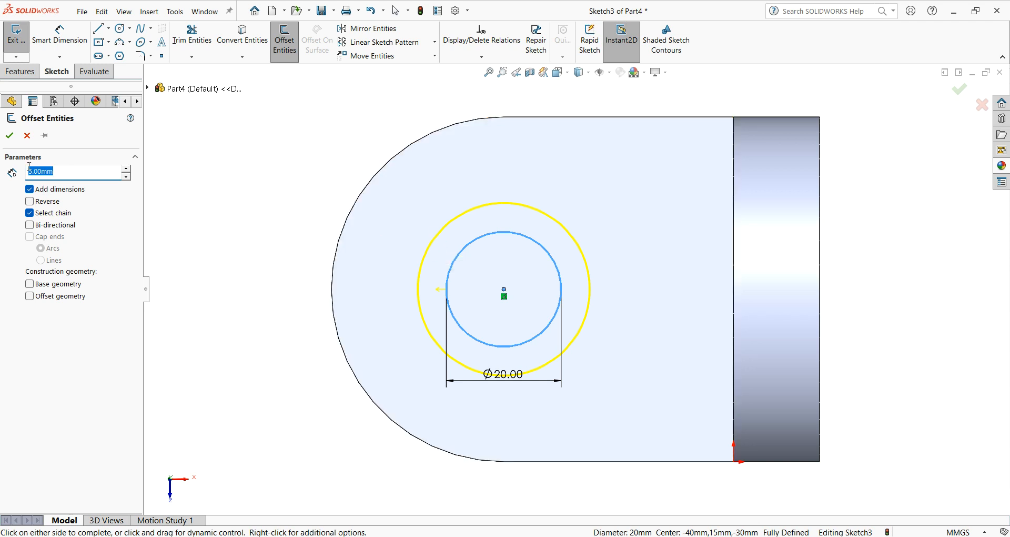
{"action": "left_click", "coordinate": [9, 137]}
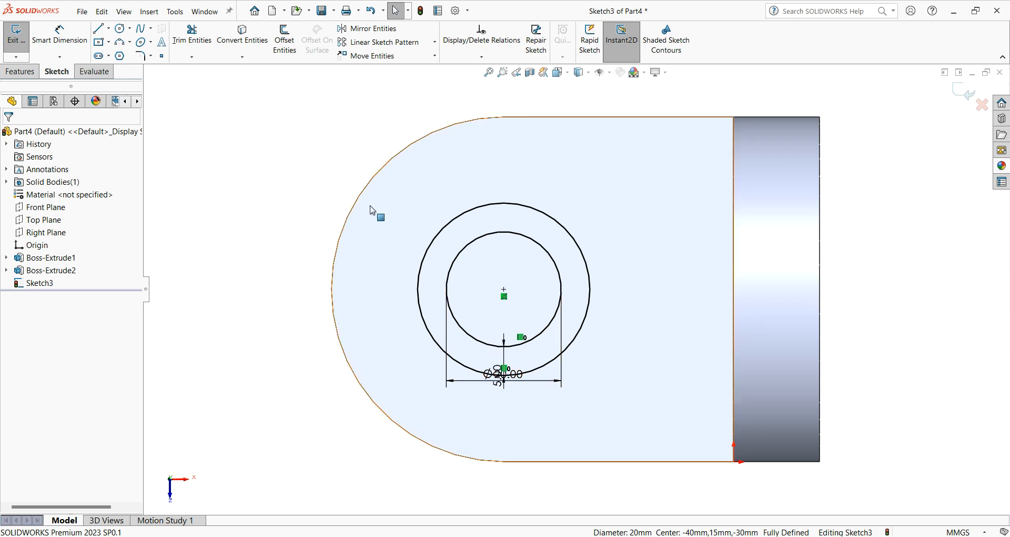
Try to add a diameter dimension to the outer offset circle.
{"action": "left_click", "coordinate": [53, 39]}
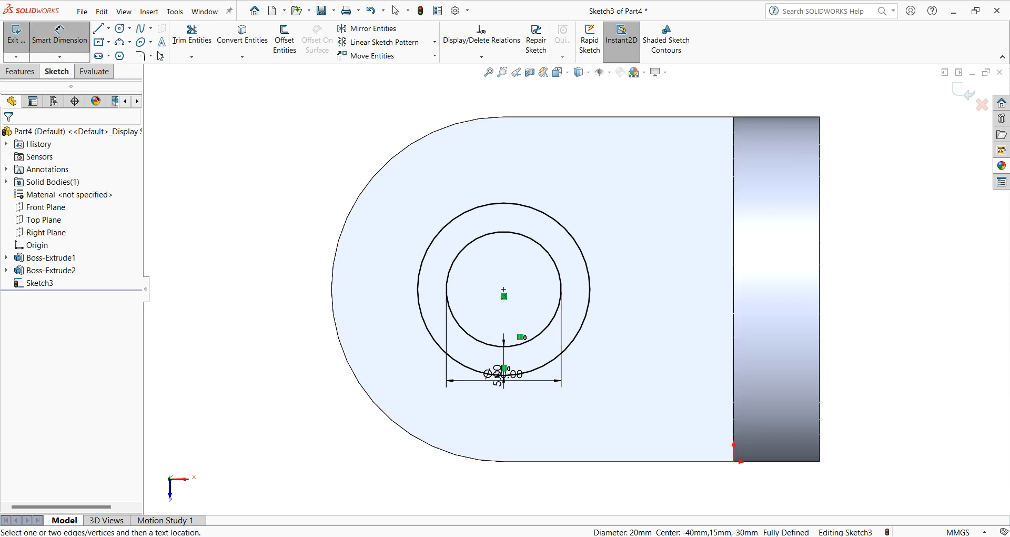
{"action": "left_click", "coordinate": [510, 209]}
{"action": "left_click", "coordinate": [542, 159]}
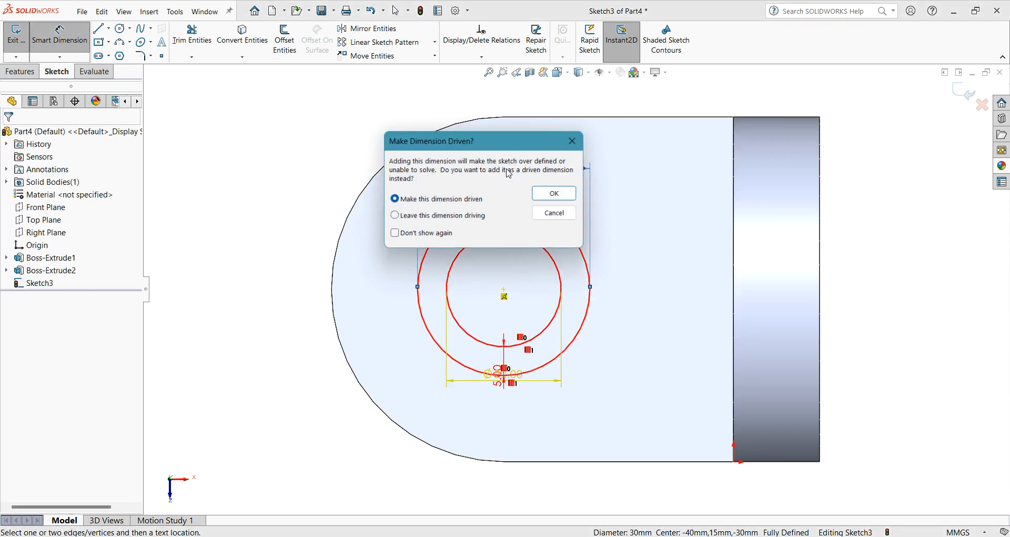
{"action": "left_click", "coordinate": [577, 142]}
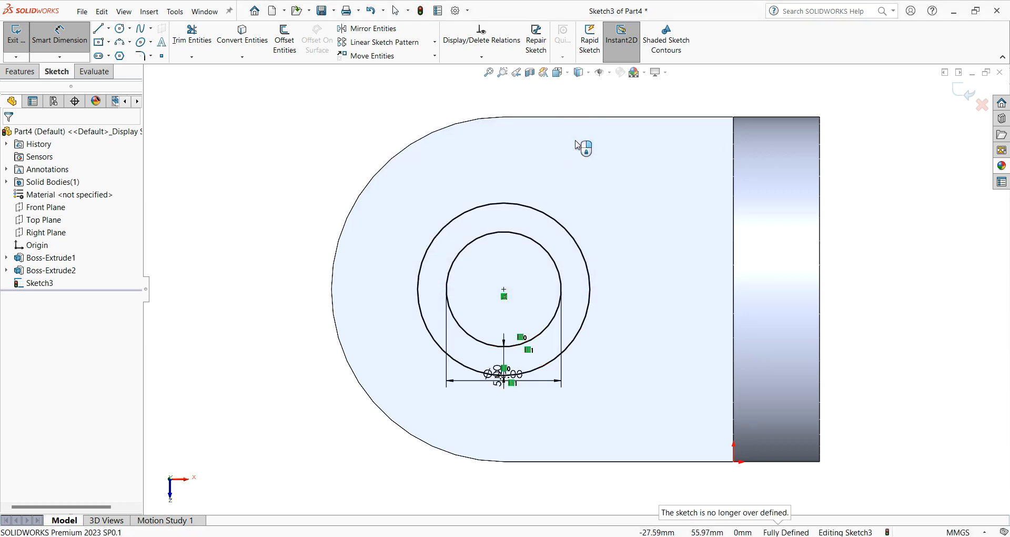
Extrude the ring profile upward from the base plate as a blind boss 15 mm high with merged result.
{"action": "left_click", "coordinate": [19, 72]}
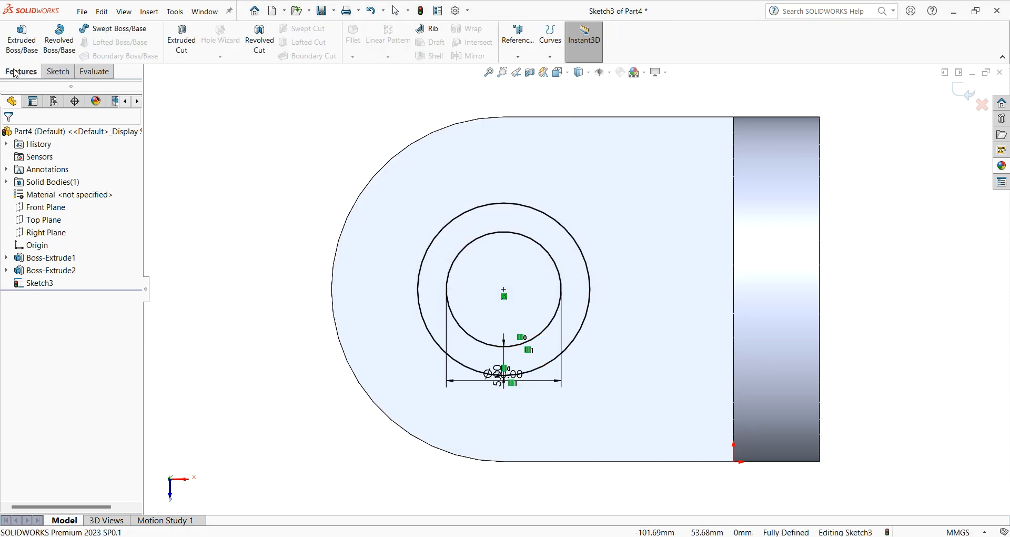
{"action": "left_click", "coordinate": [22, 38]}
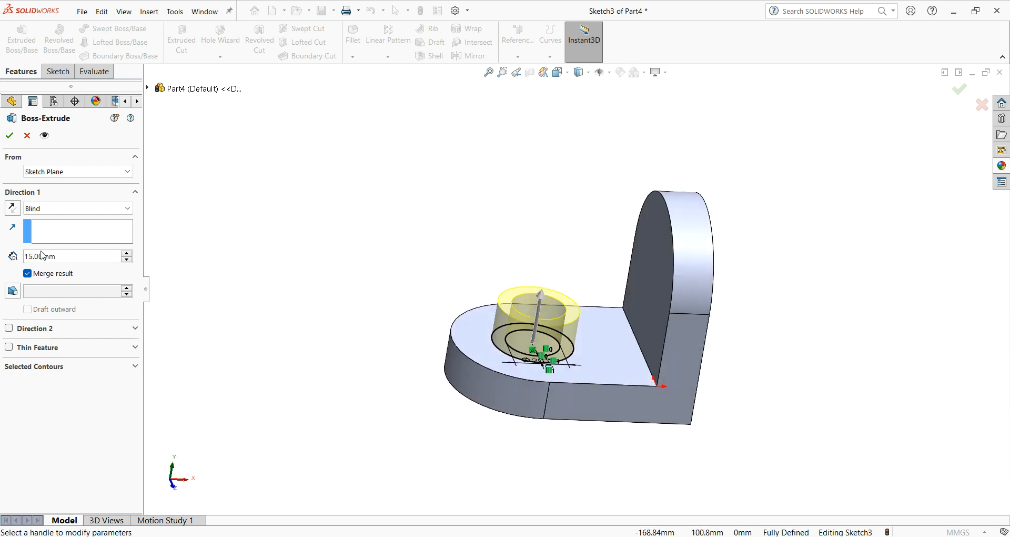
{"action": "left_click", "coordinate": [9, 135]}
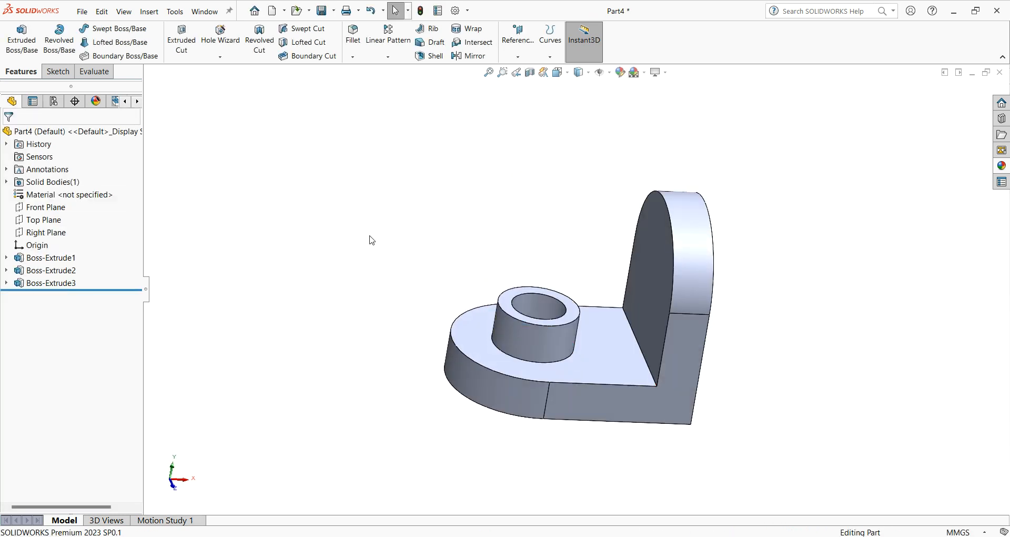
Sketch a circle about 18.2 mm in diameter on the upright plate's inner face, centred on its rounded top's arc centre.
{"action": "middle_click_drag", "start_coordinate": [452, 287], "coordinate": [502, 348]}
{"action": "left_click", "coordinate": [610, 216]}
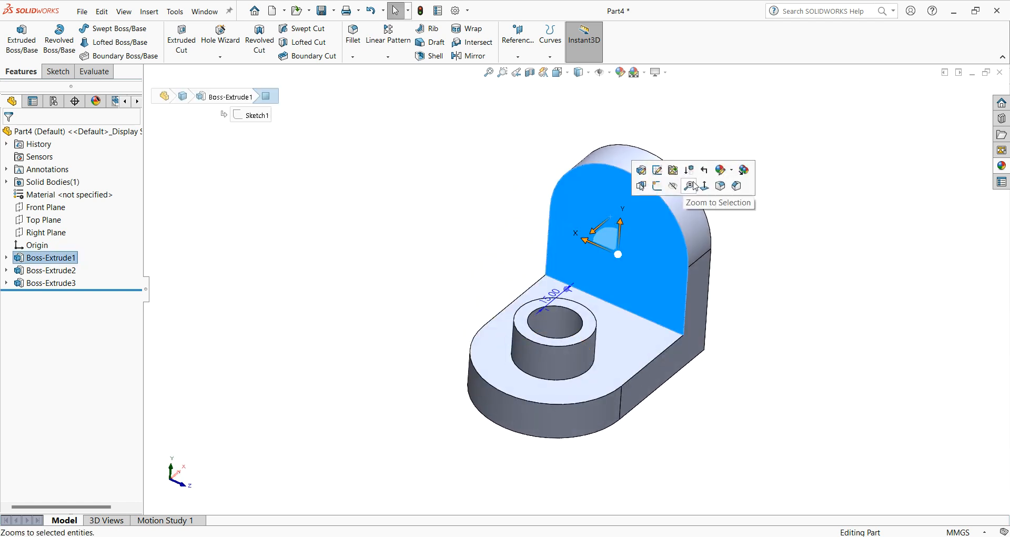
{"action": "left_click", "coordinate": [698, 205]}
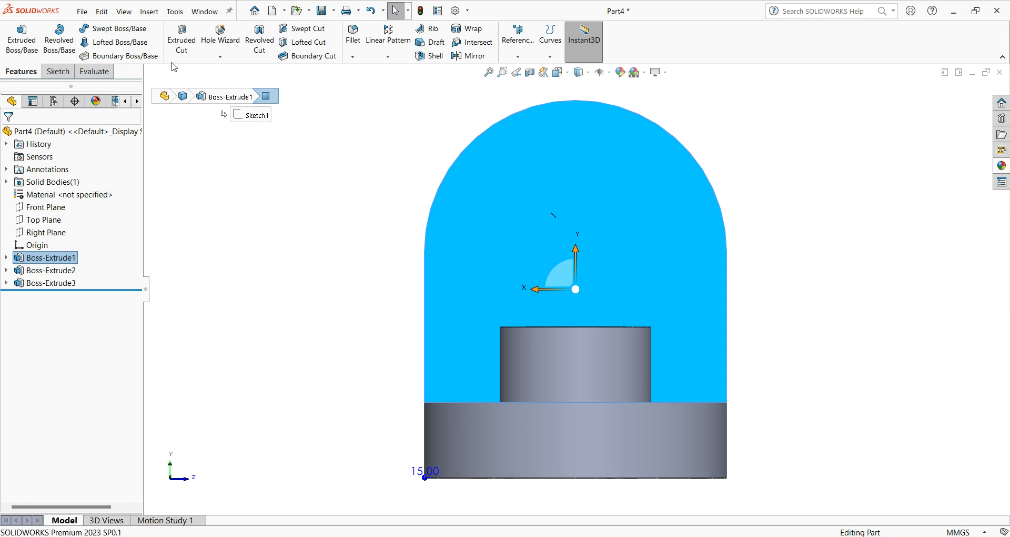
{"action": "left_click", "coordinate": [58, 71]}
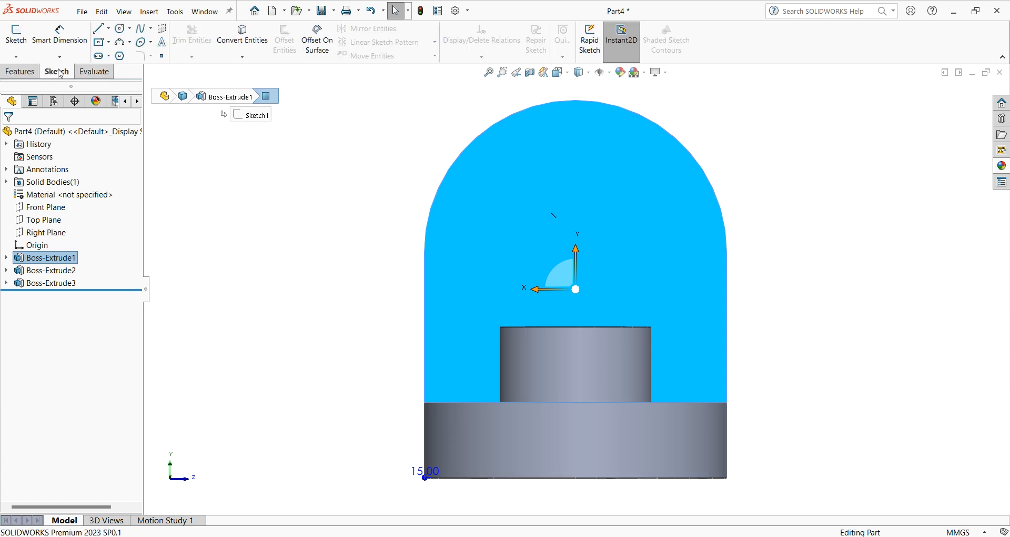
{"action": "left_click", "coordinate": [120, 29]}
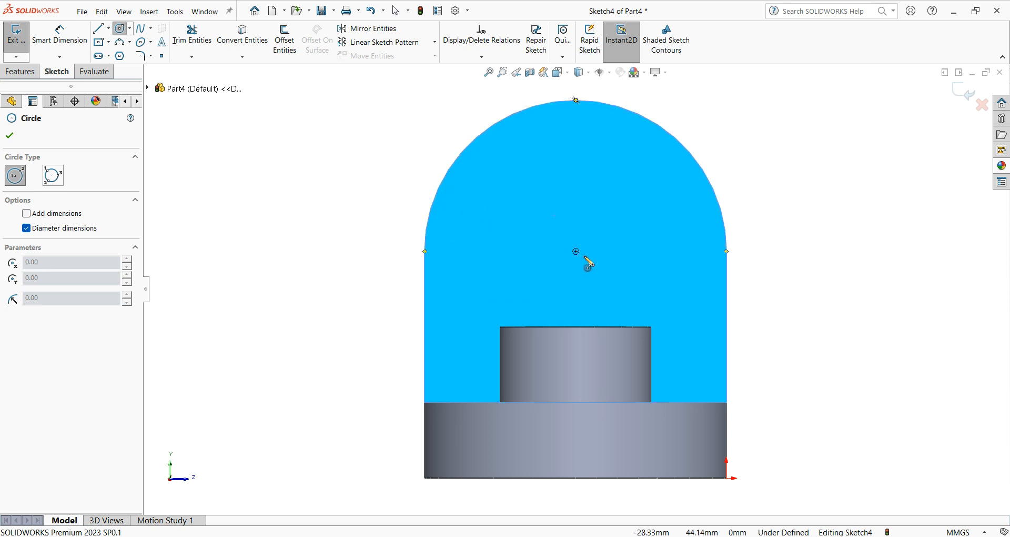
{"action": "left_click", "coordinate": [576, 251]}
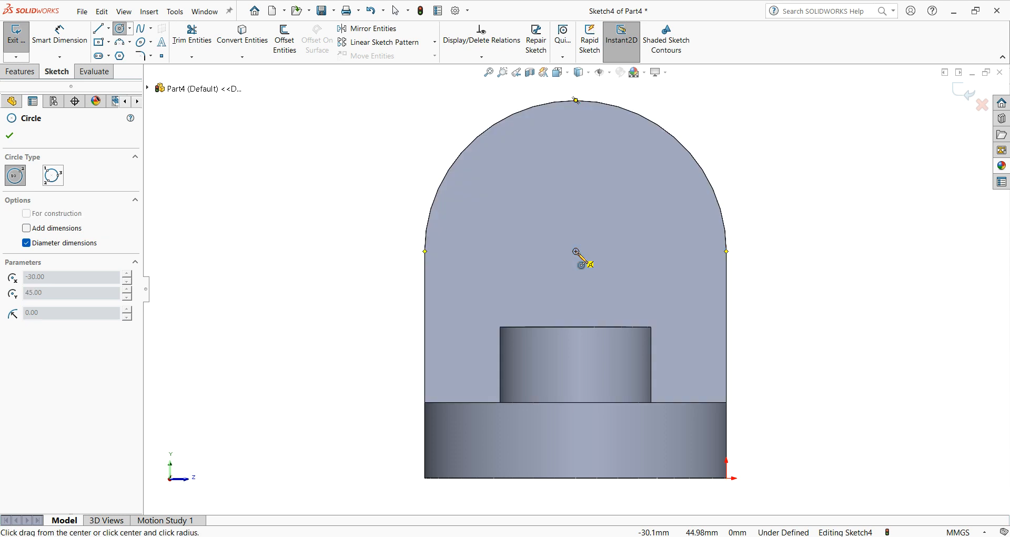
{"action": "left_click", "coordinate": [607, 285]}
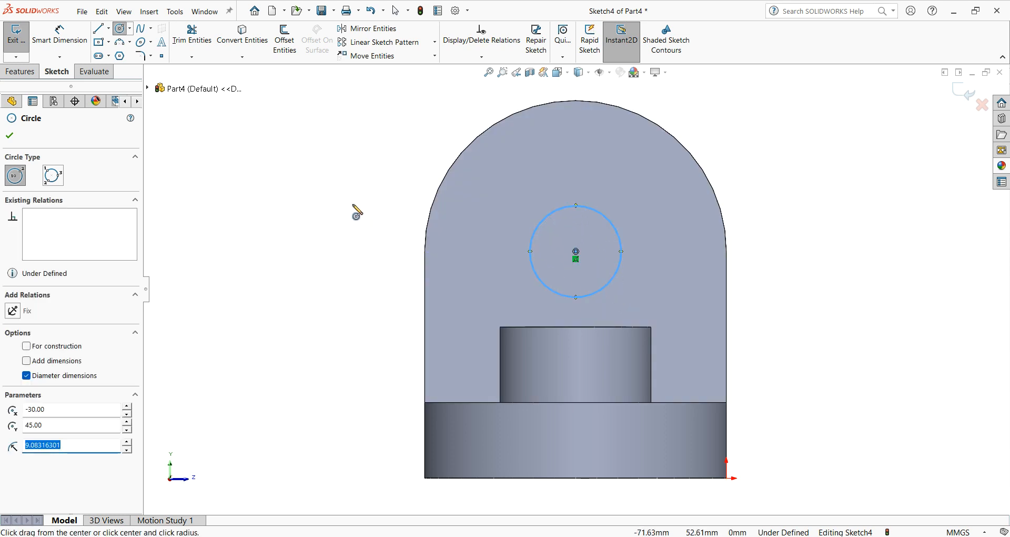
Check the reference drawing, then dimension the upright plate's circle and set its diameter to 20 mm.
{"action": "key", "text": "alt+Tab"}
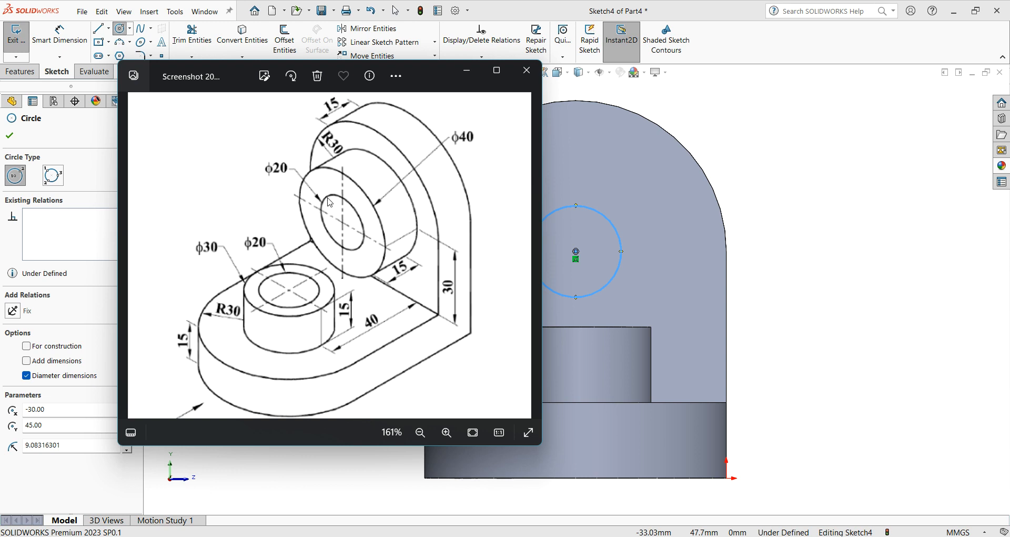
{"action": "left_click", "coordinate": [467, 70]}
{"action": "left_click", "coordinate": [59, 34]}
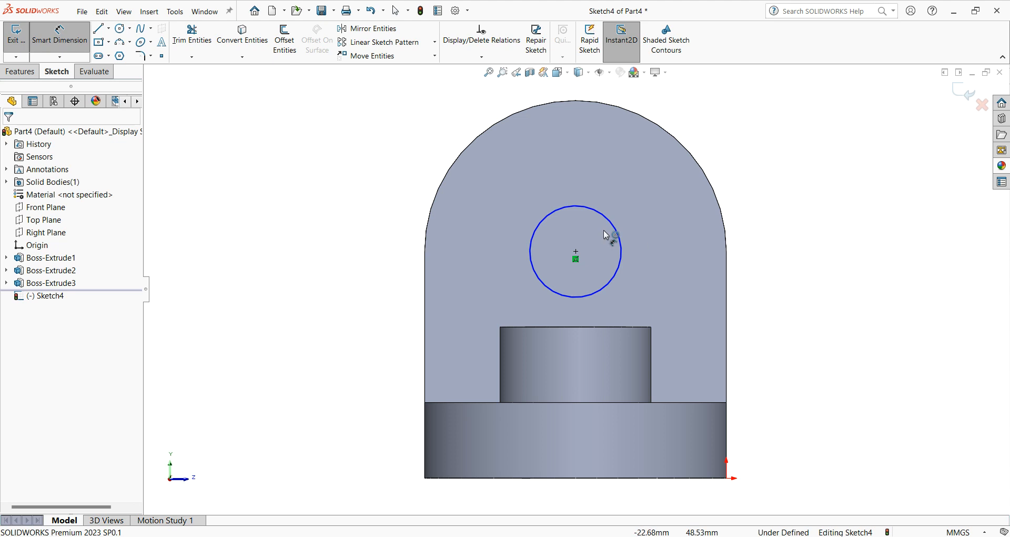
{"action": "left_click", "coordinate": [571, 206]}
{"action": "left_click", "coordinate": [581, 170]}
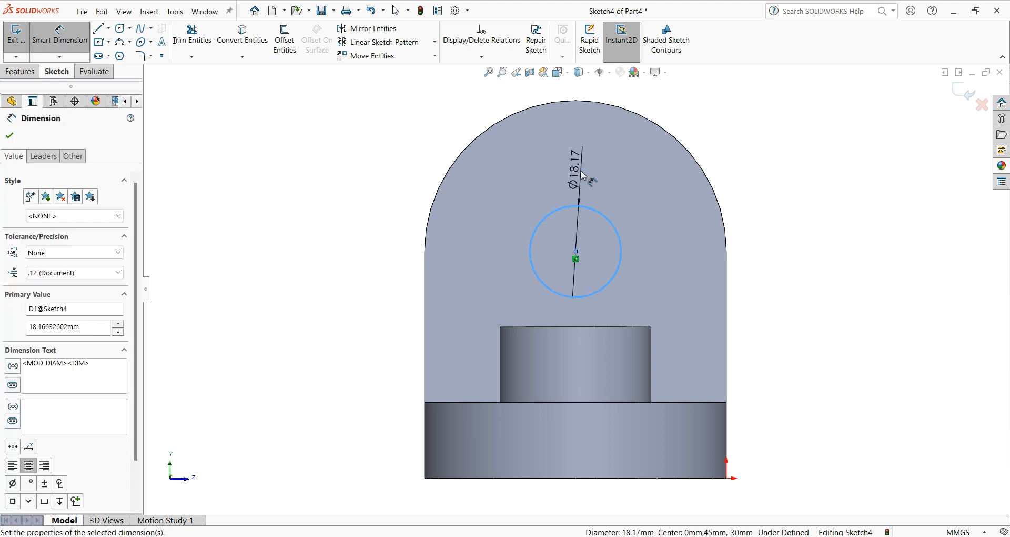
{"action": "type", "text": "20"}
{"action": "key", "text": "Return"}
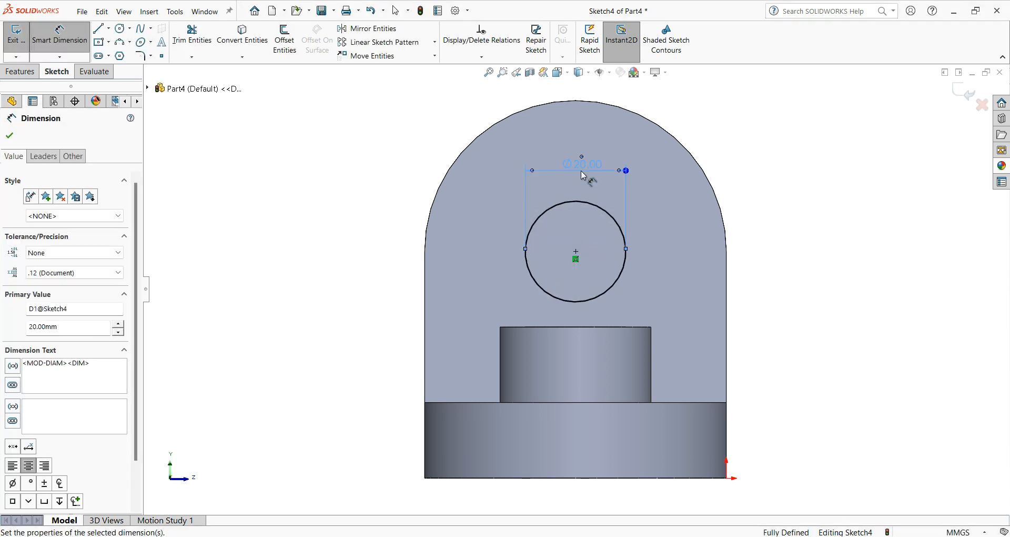
{"action": "left_click", "coordinate": [10, 136]}
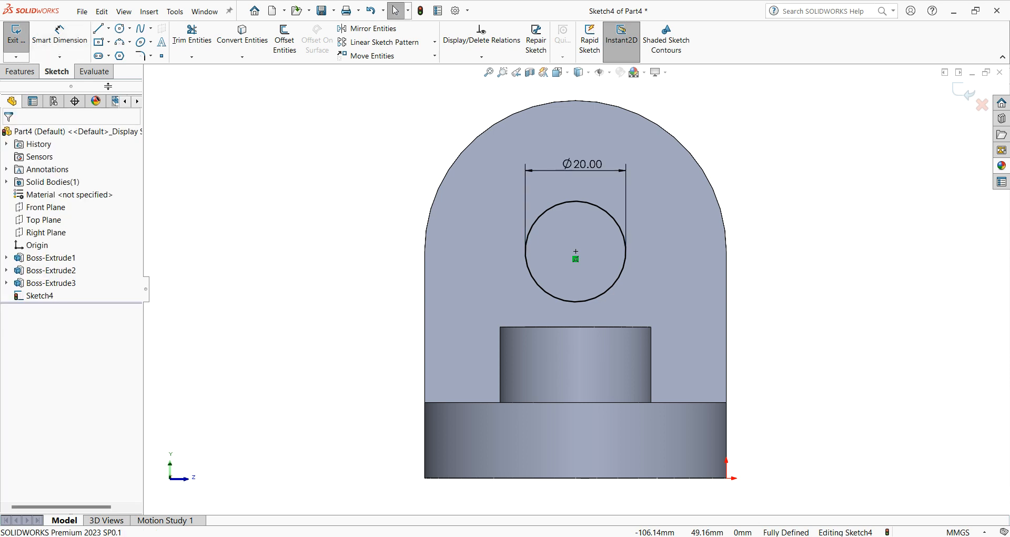
Offset the upright plate's 20 mm circle outward by 10 mm to form the second ring profile.
{"action": "left_click", "coordinate": [288, 37]}
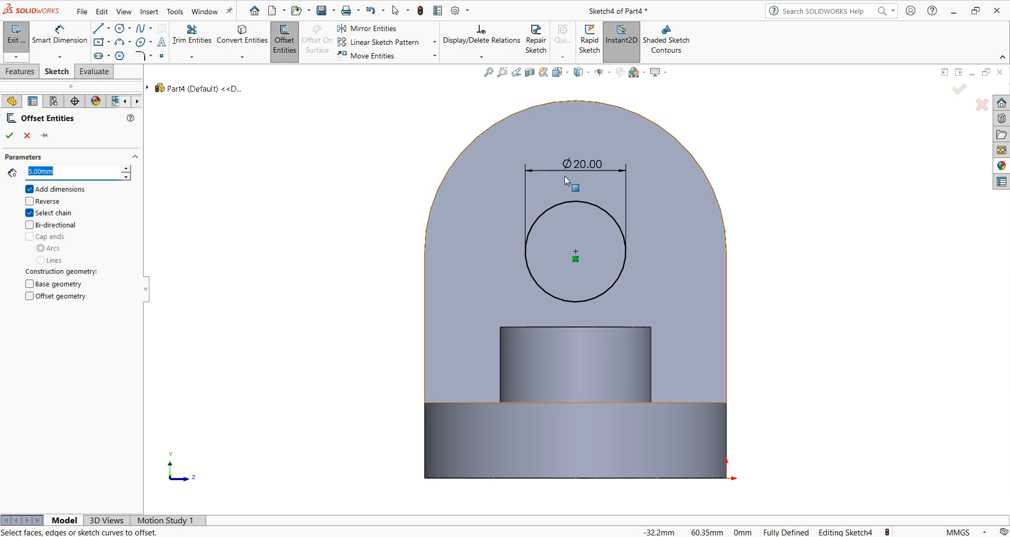
{"action": "left_click", "coordinate": [563, 204]}
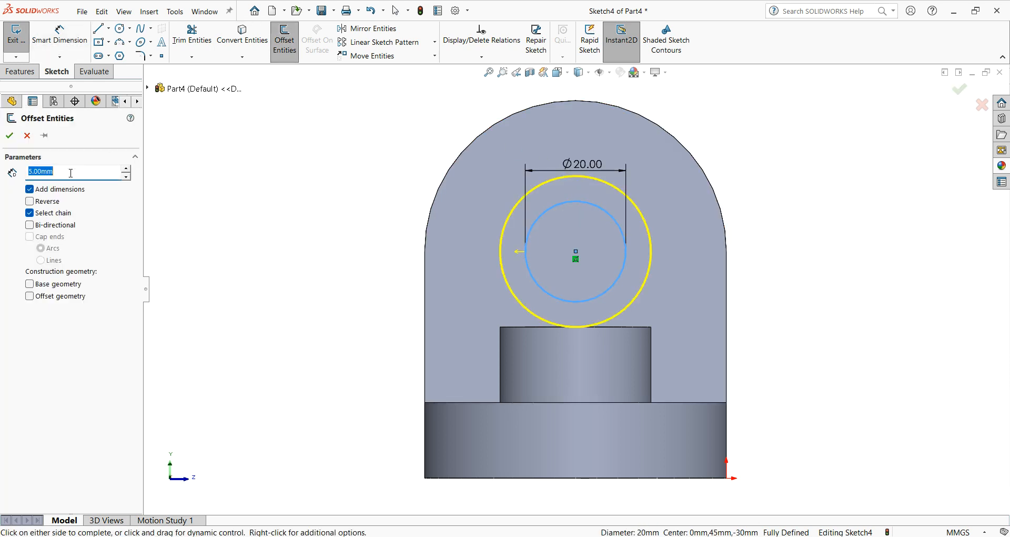
{"action": "type", "text": "10"}
{"action": "key", "text": "Return"}
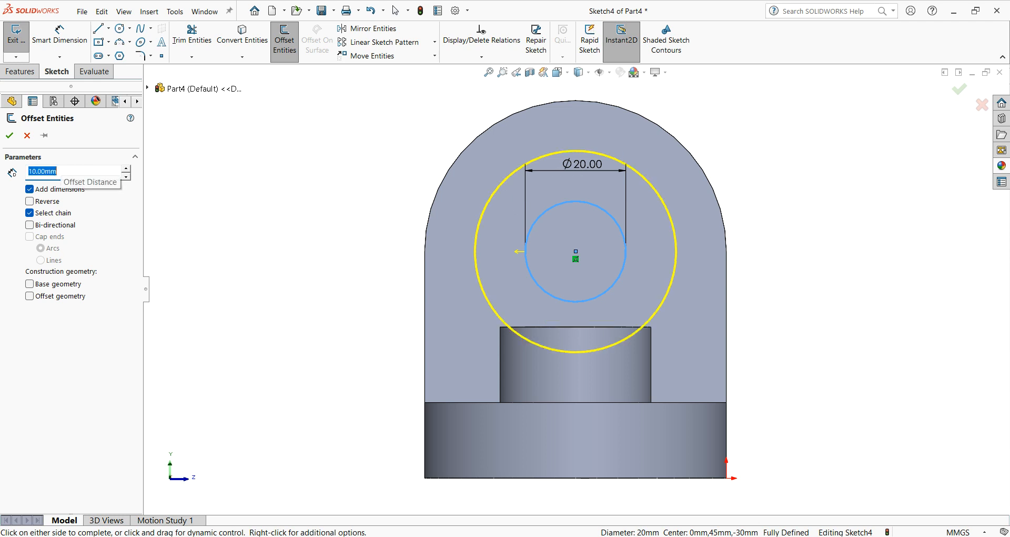
{"action": "left_click", "coordinate": [9, 136]}
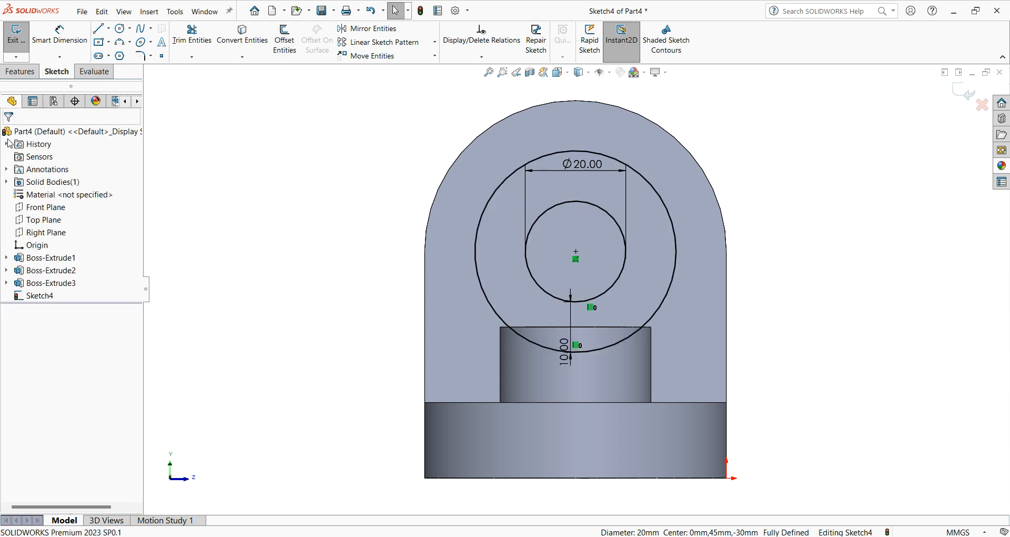
{"action": "scroll", "coordinate": [707, 252], "scroll_direction": "up", "scroll_amount": 2}
{"action": "key", "text": "ctrl+7"}
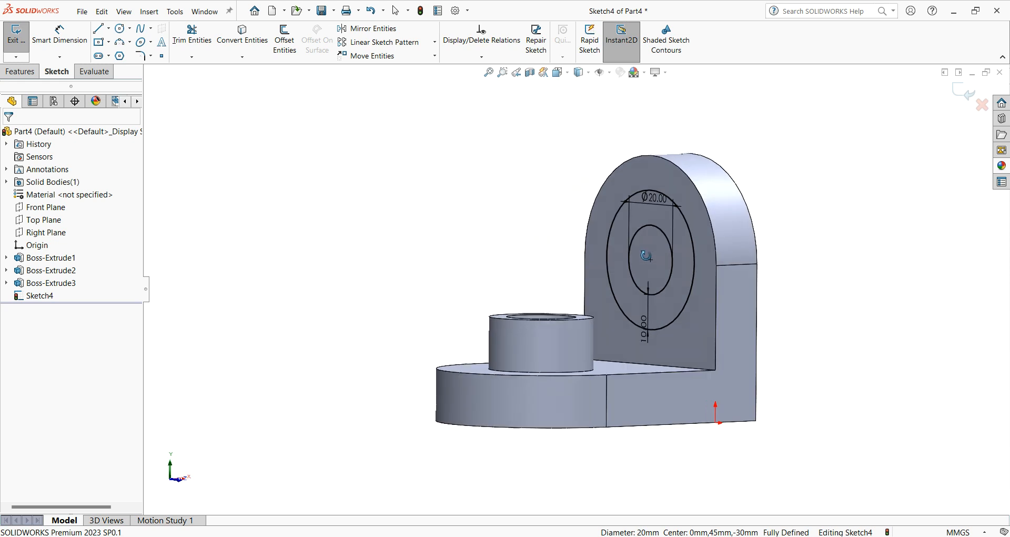
Extrude the ring profile outward from the upright plate's inner face as a blind boss 15 mm deep with merged result.
{"action": "left_click", "coordinate": [21, 72]}
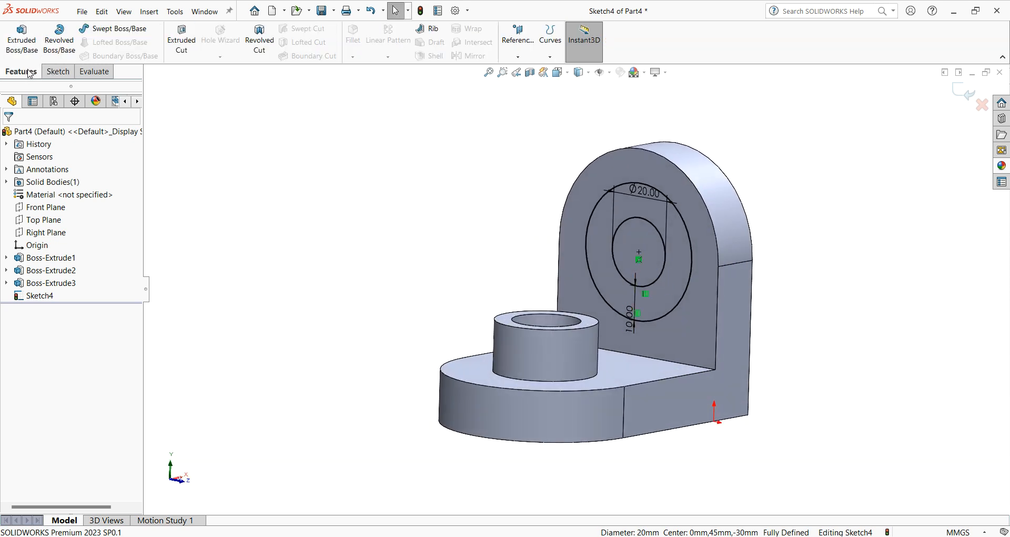
{"action": "left_click", "coordinate": [21, 46]}
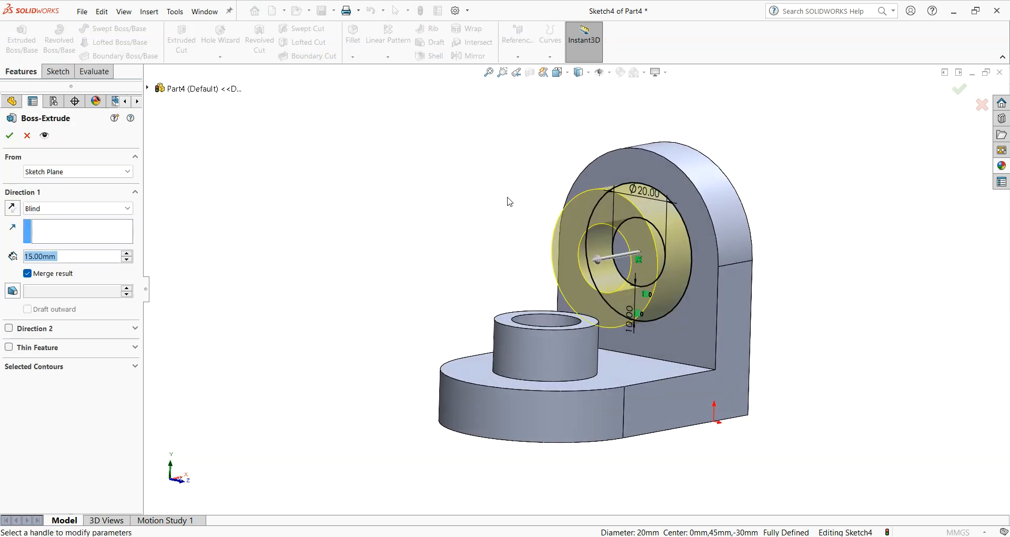
{"action": "left_click", "coordinate": [9, 136]}
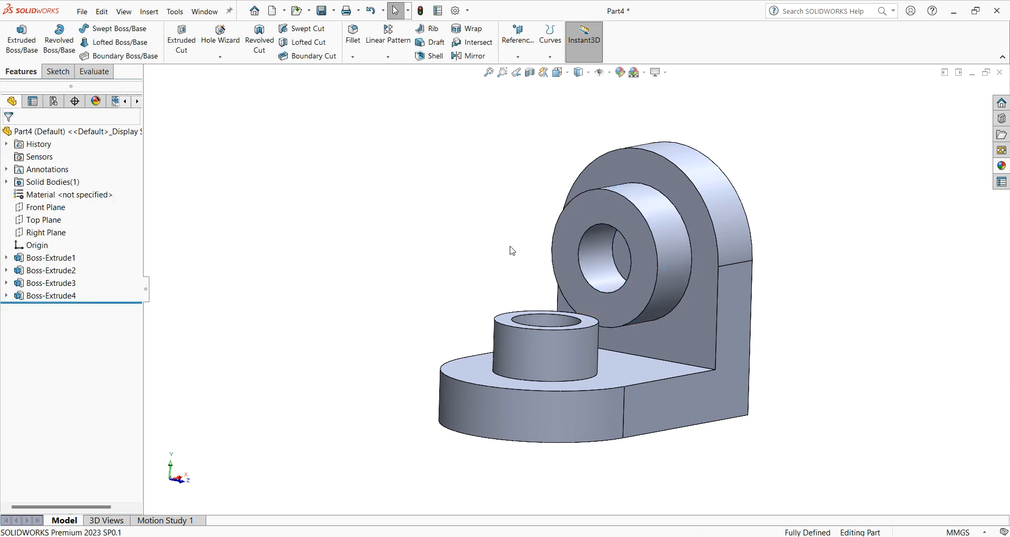
Change the whole part's appearance colour to bright cyan, using the standard colour swatches.
{"action": "middle_click_drag", "start_coordinate": [519, 248], "coordinate": [523, 307]}
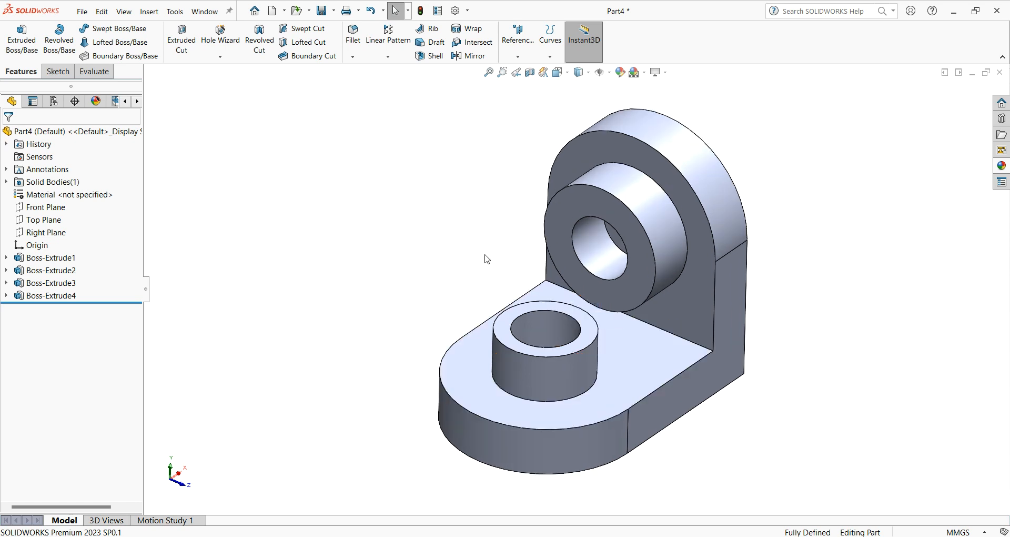
{"action": "scroll", "coordinate": [526, 264], "scroll_direction": "up", "scroll_amount": 3}
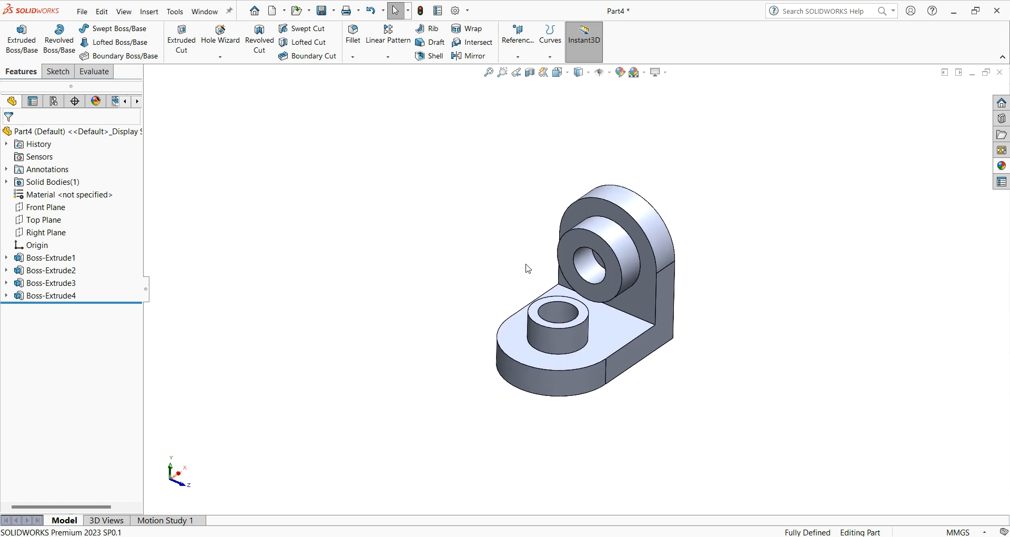
{"action": "scroll", "coordinate": [525, 264], "scroll_direction": "down", "scroll_amount": 2}
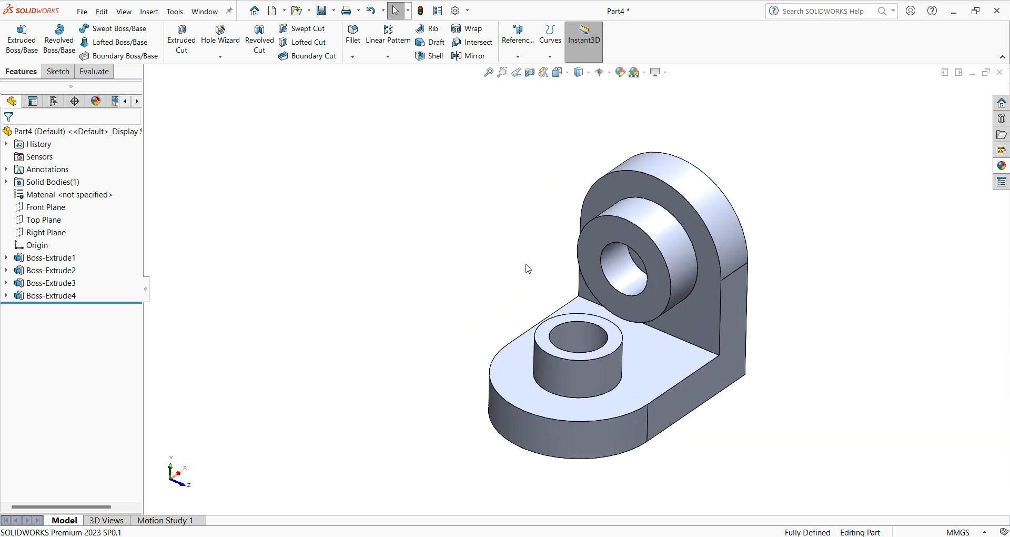
{"action": "left_click", "coordinate": [620, 72]}
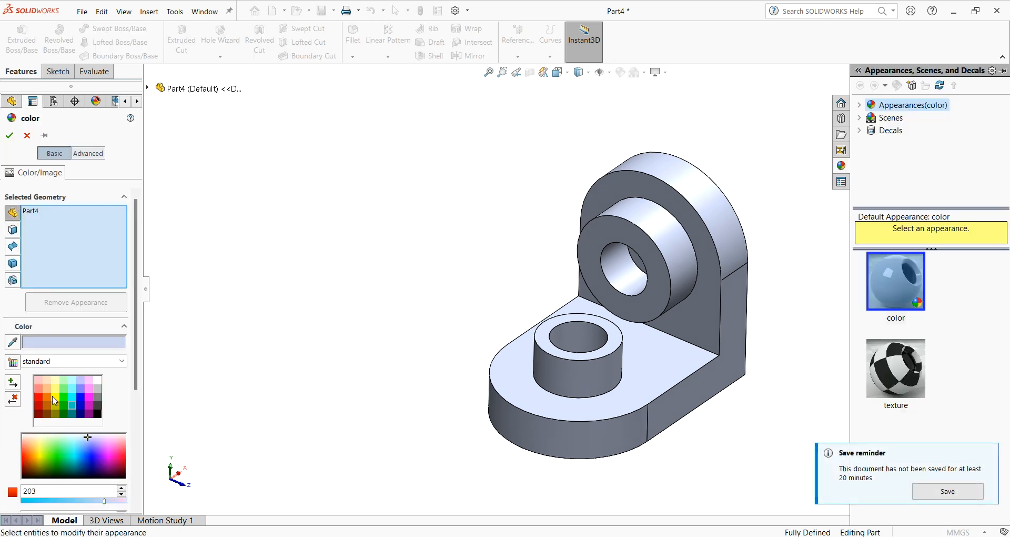
{"action": "left_click", "coordinate": [55, 396]}
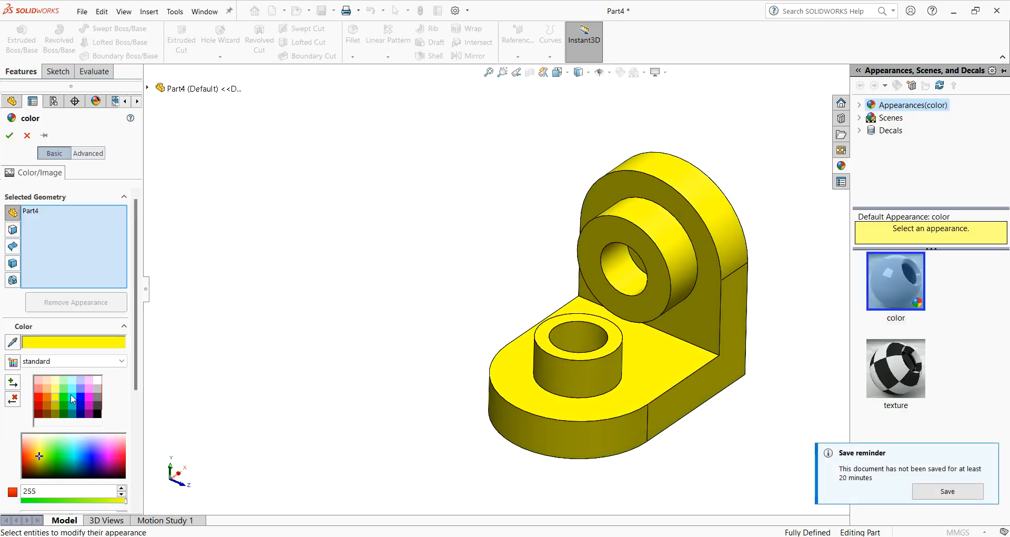
{"action": "left_click", "coordinate": [71, 395]}
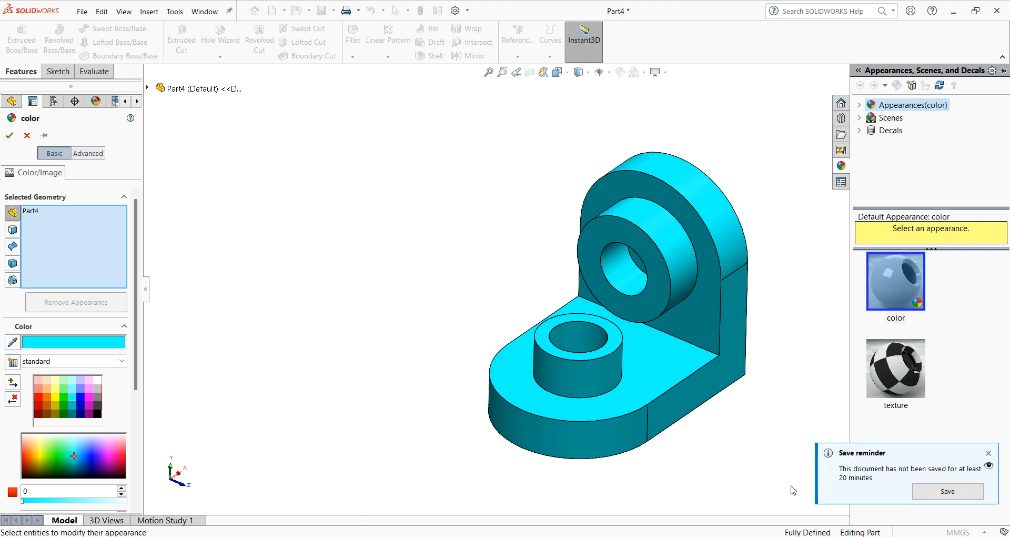
Bring up the reference drawing and place it beside the coloured bracket to compare the two.
{"action": "left_click", "coordinate": [584, 535]}
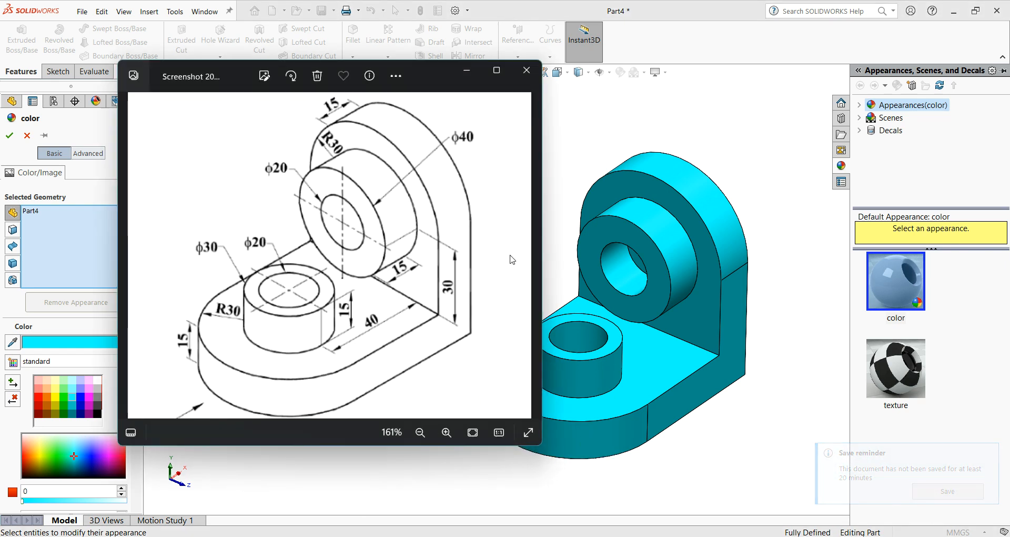
{"action": "left_click_drag", "start_coordinate": [403, 82], "coordinate": [322, 123]}
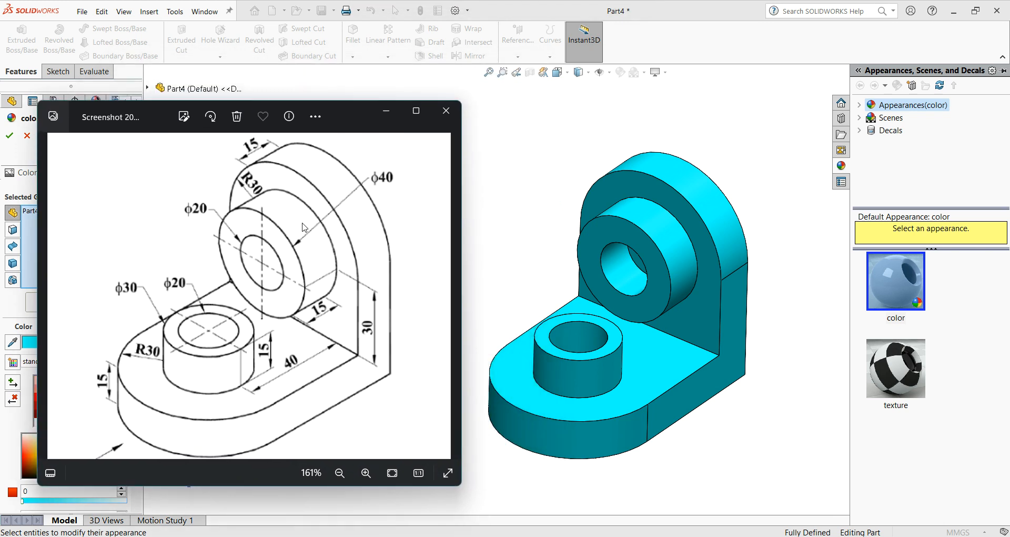